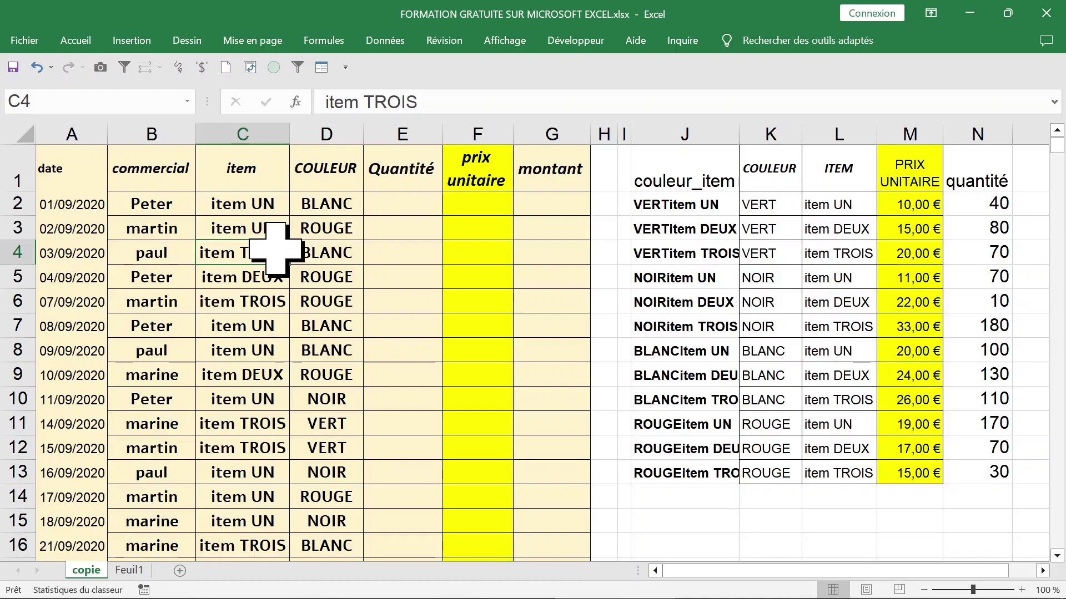
Review the sales table's date, commercial, item, COULEUR, Quantité and prix unitaire columns
left_click(215, 225)
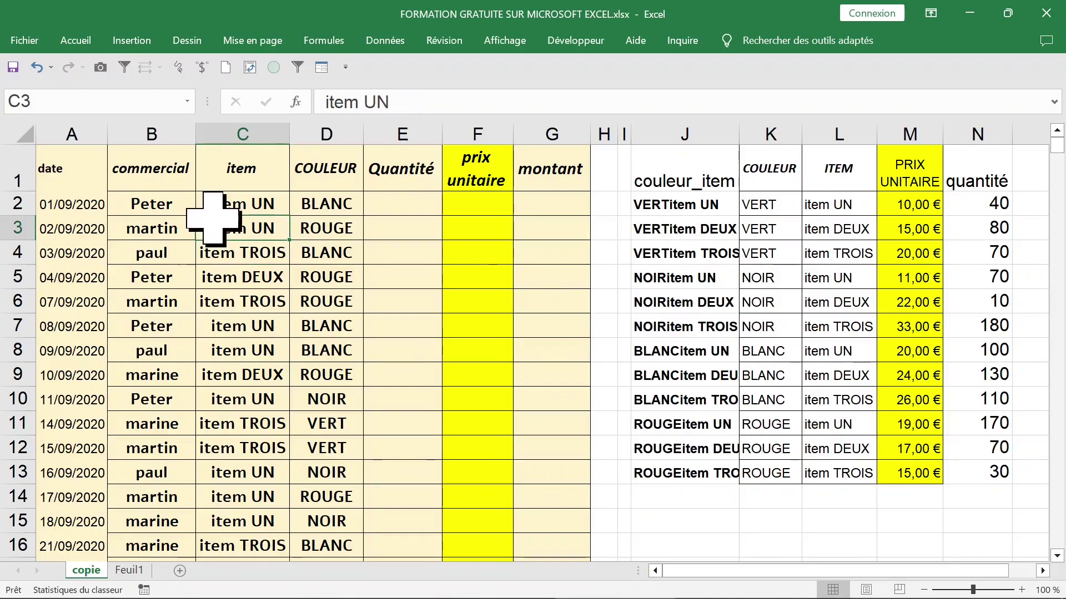
left_click(47, 133)
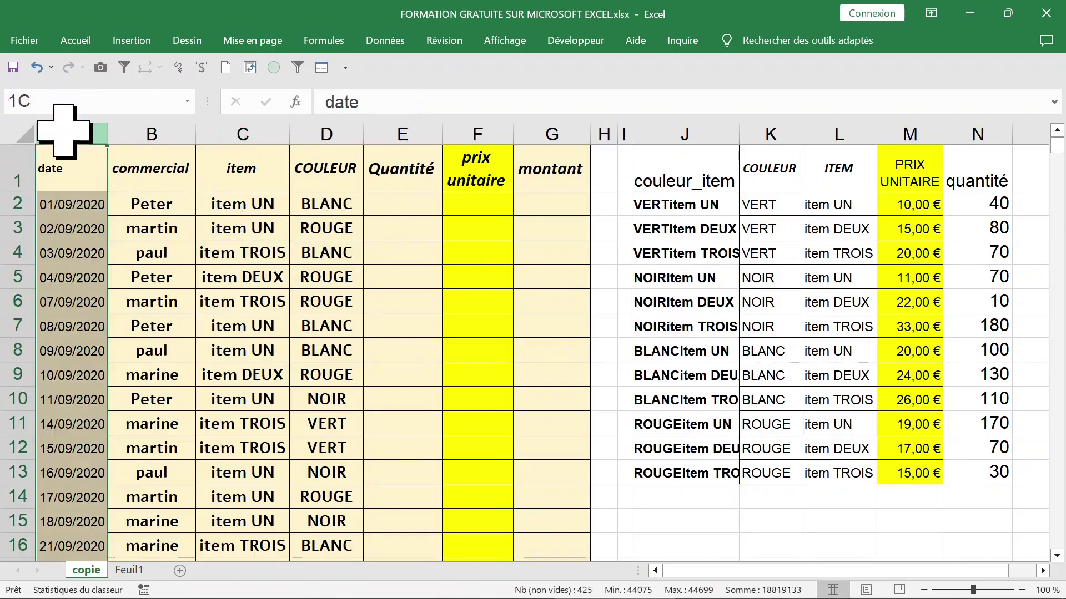
left_click(155, 133)
left_click(277, 127)
left_click(328, 130)
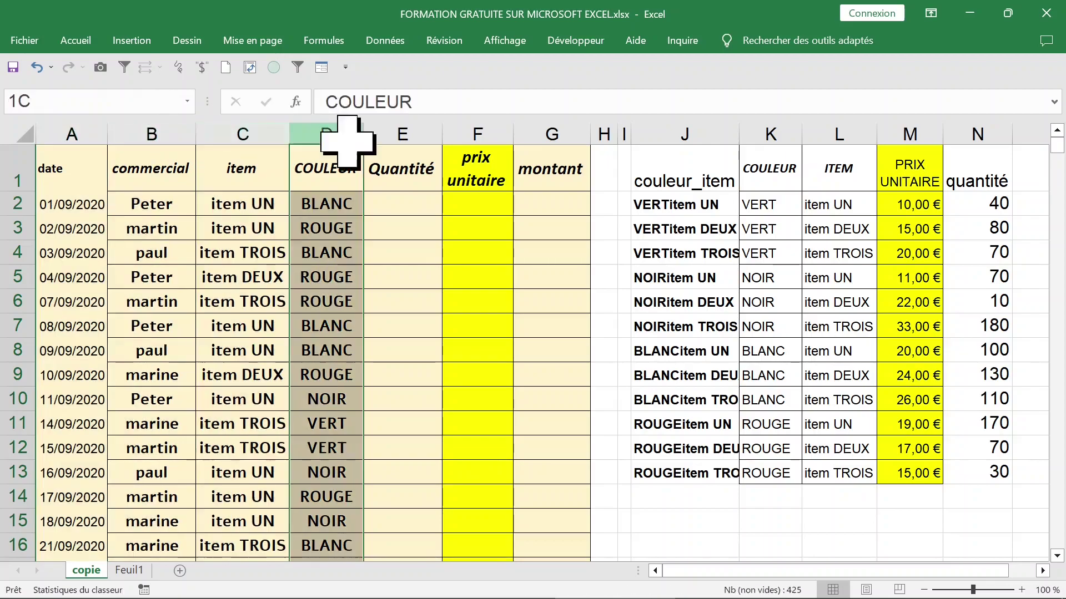
left_click(430, 202)
left_click(487, 202)
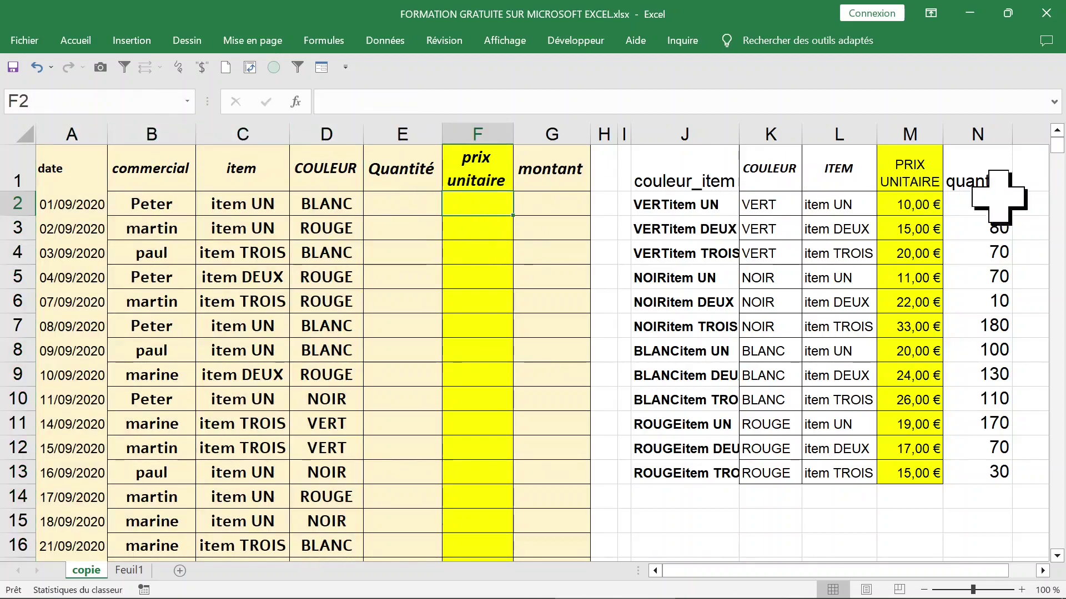
Check the source table's prix unitaire and quantité values, then select the couleur_item keys J2:J13
left_click_drag(911, 166, 921, 465)
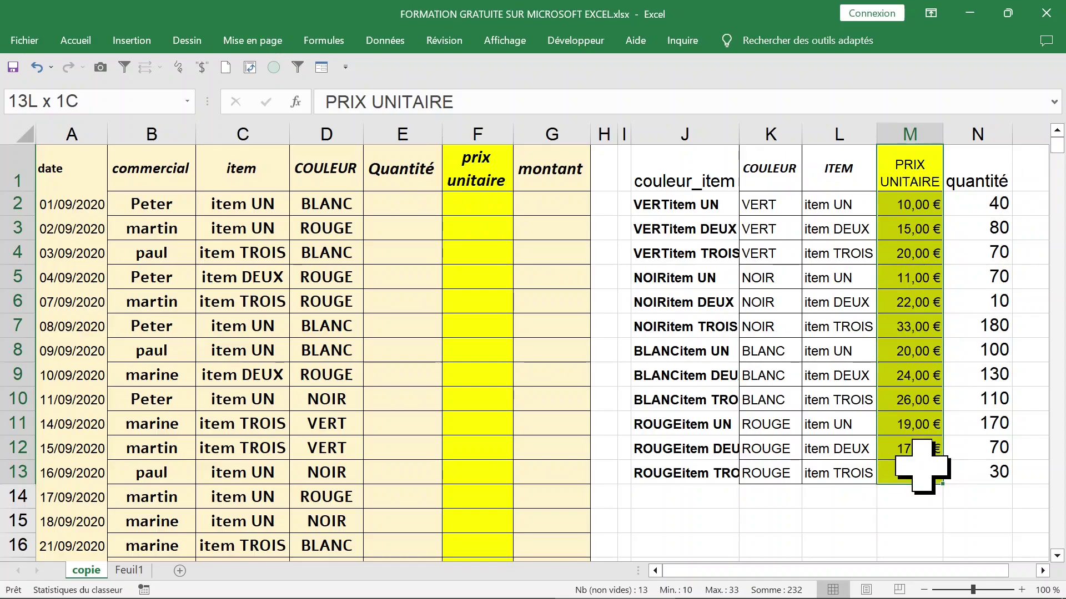
left_click(417, 203)
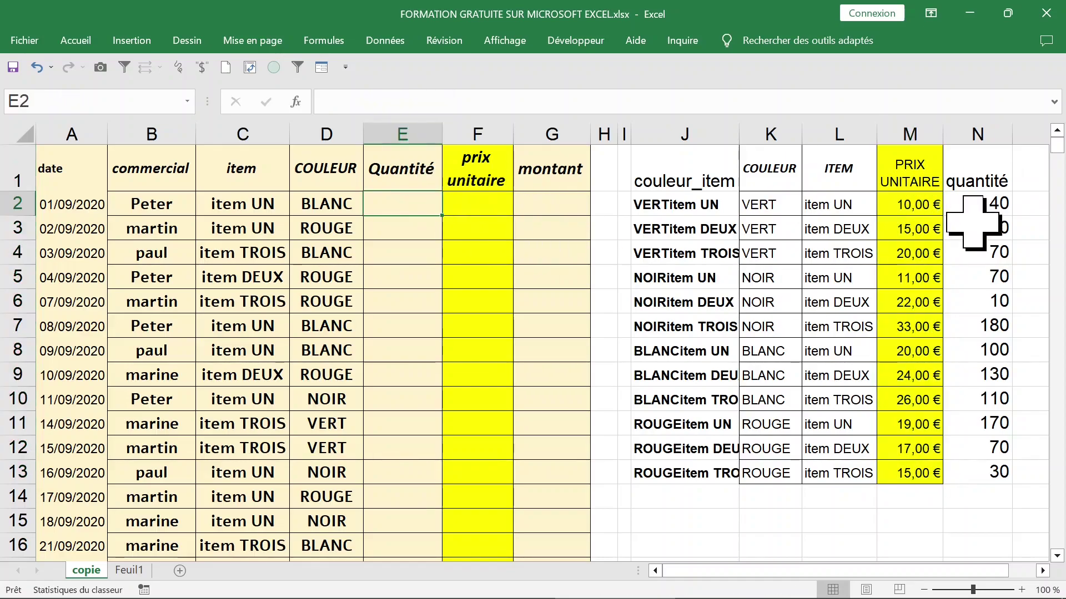
left_click_drag(974, 207, 981, 471)
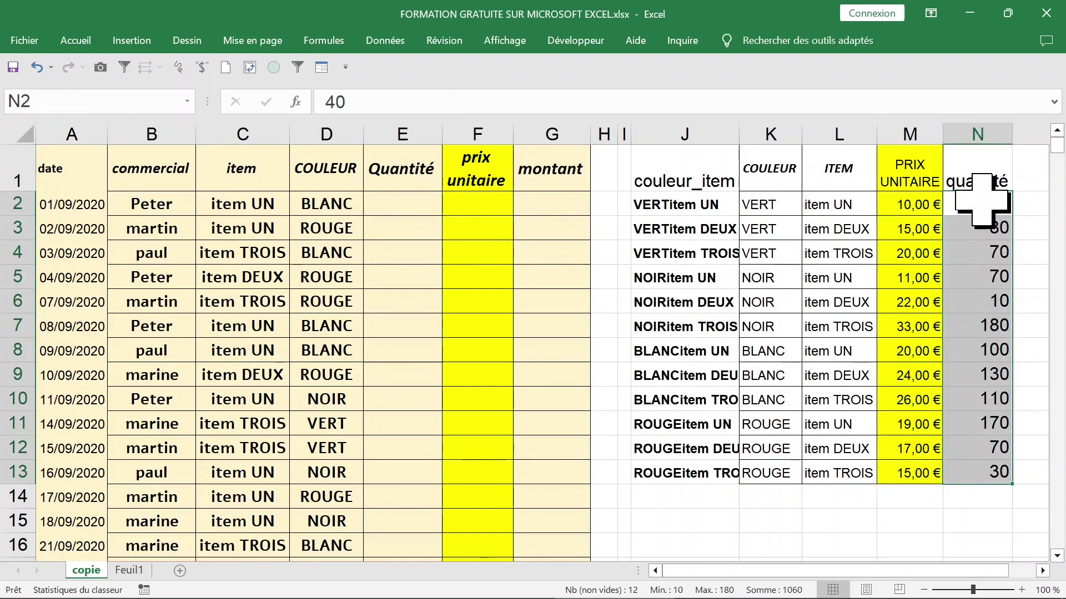
left_click(468, 203)
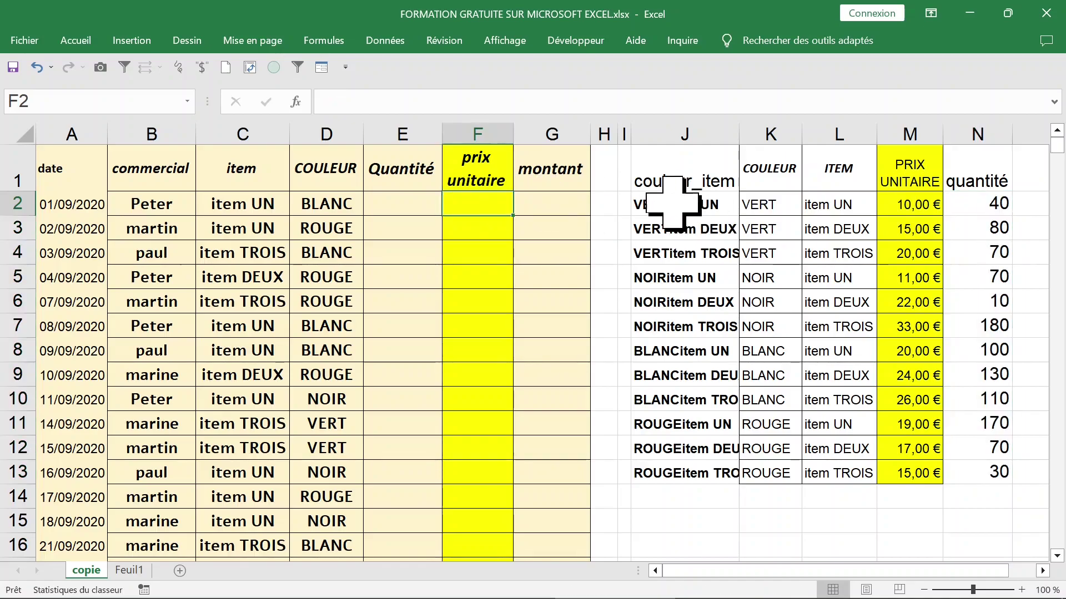
left_click_drag(677, 204, 706, 469)
Delete the couleur_item keys and the J1 header, then look over the source table's price, COULEUR and ITEM columns
key("Delete")
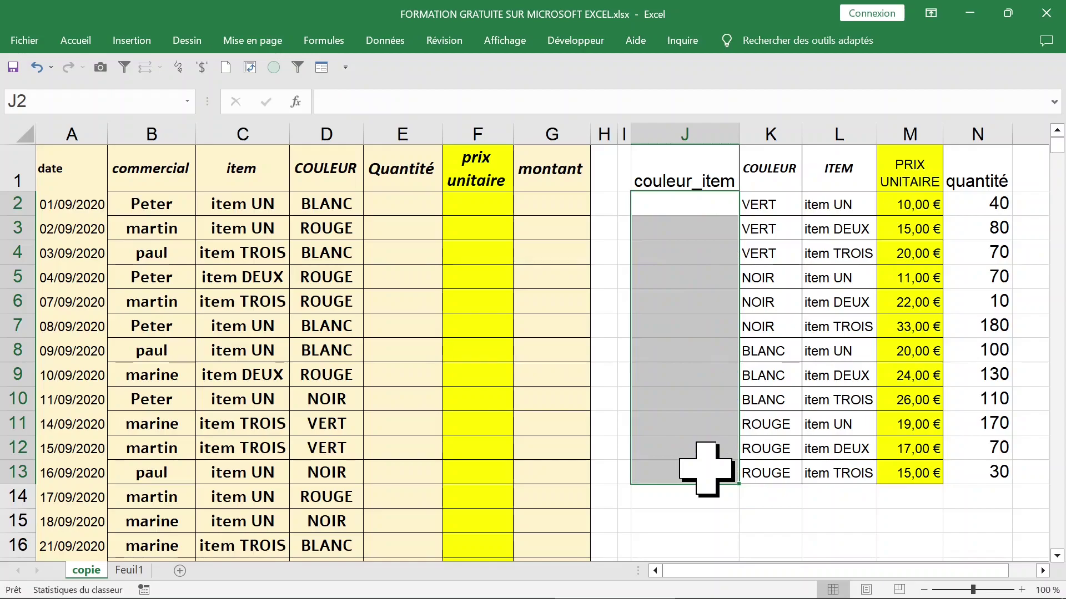
left_click(685, 179)
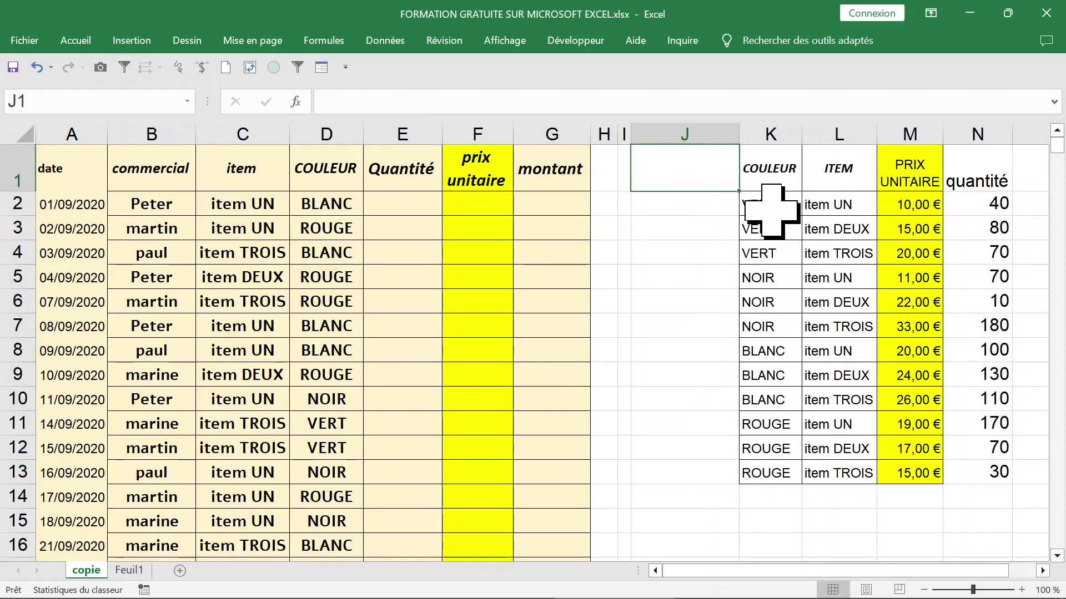
left_click(910, 204)
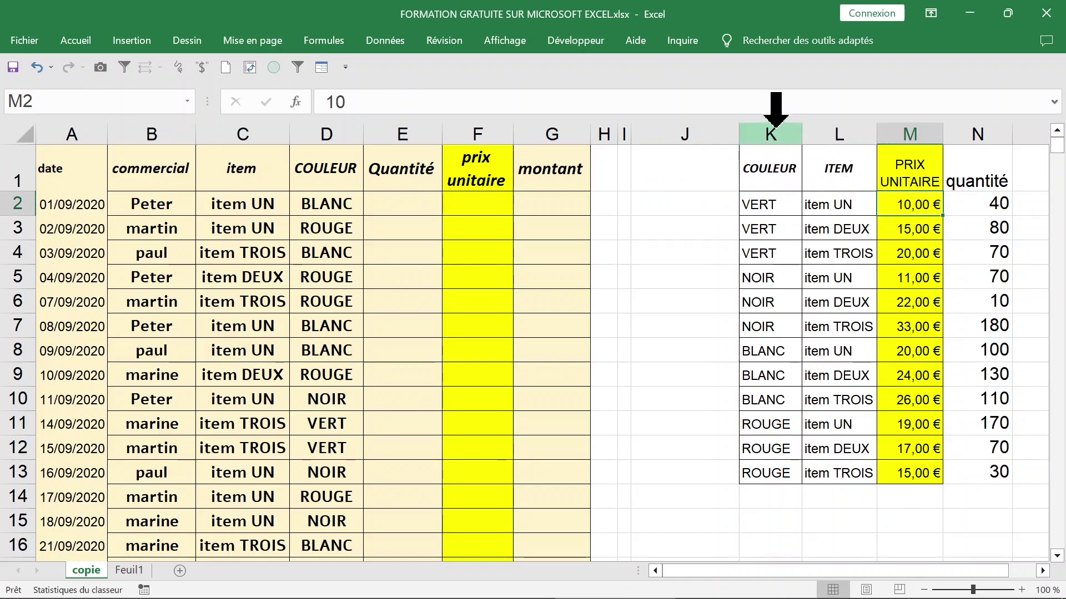
left_click(774, 127)
left_click(837, 125)
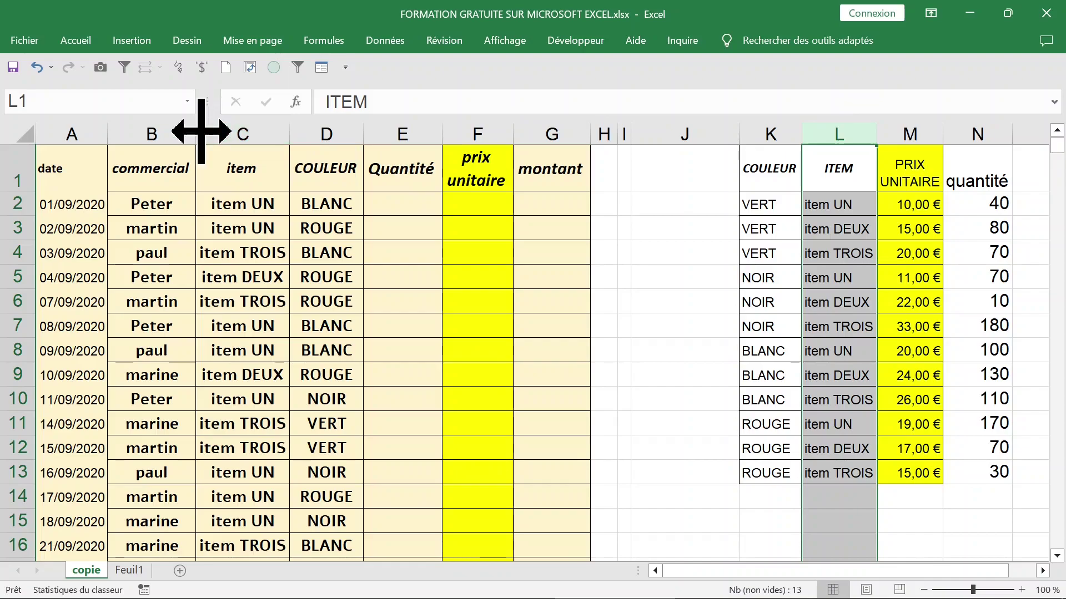
Compare the sales table's item and COULEUR columns, then select the empty cell J1
left_click(340, 116)
left_click(250, 119)
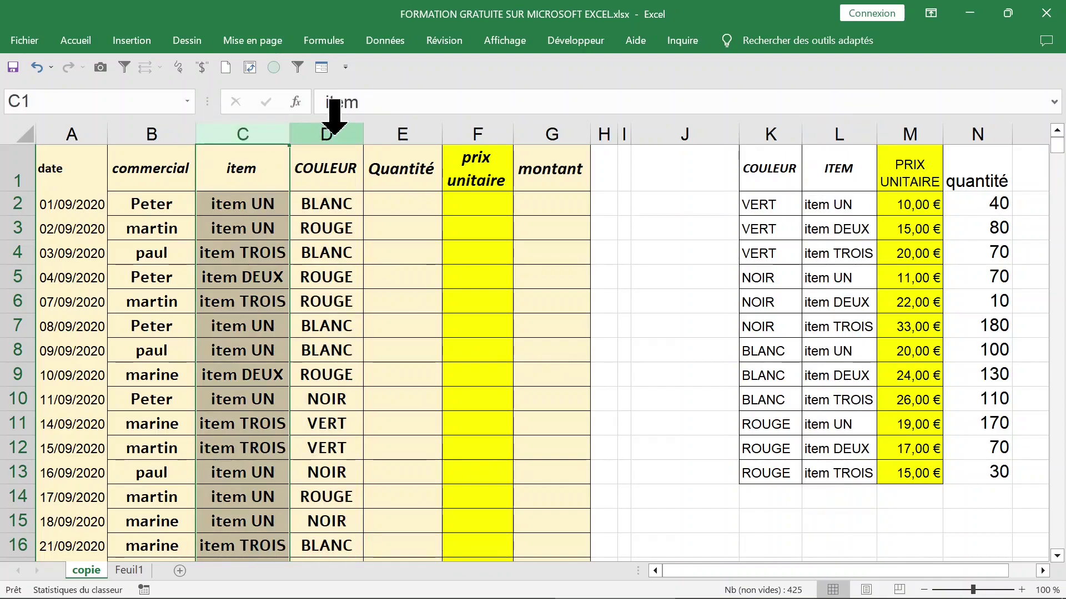
left_click(335, 117)
left_click(277, 204)
key("Right")
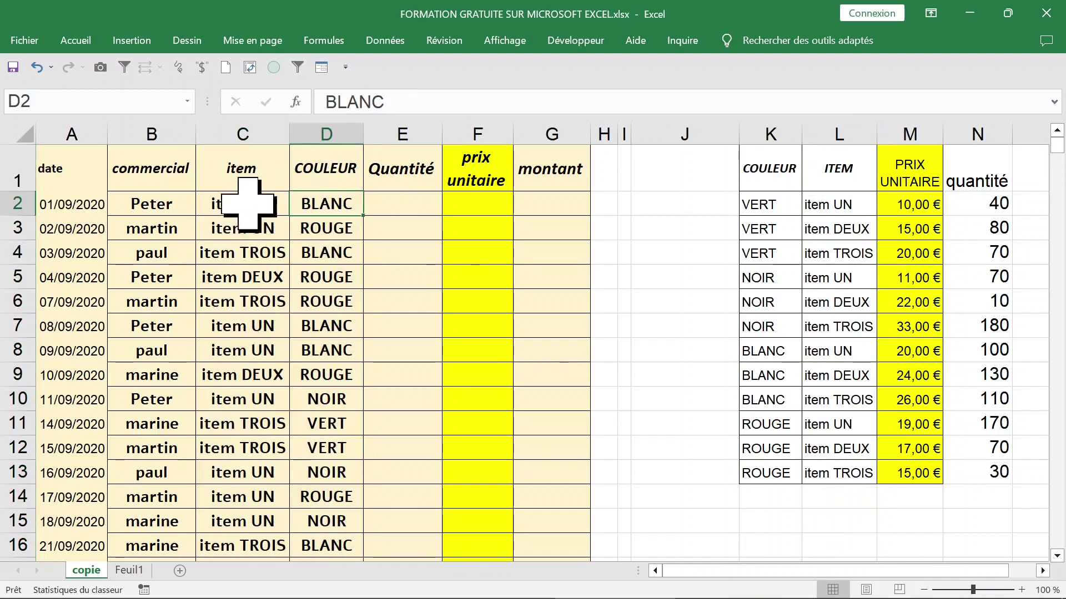
key("Left")
left_click(710, 178)
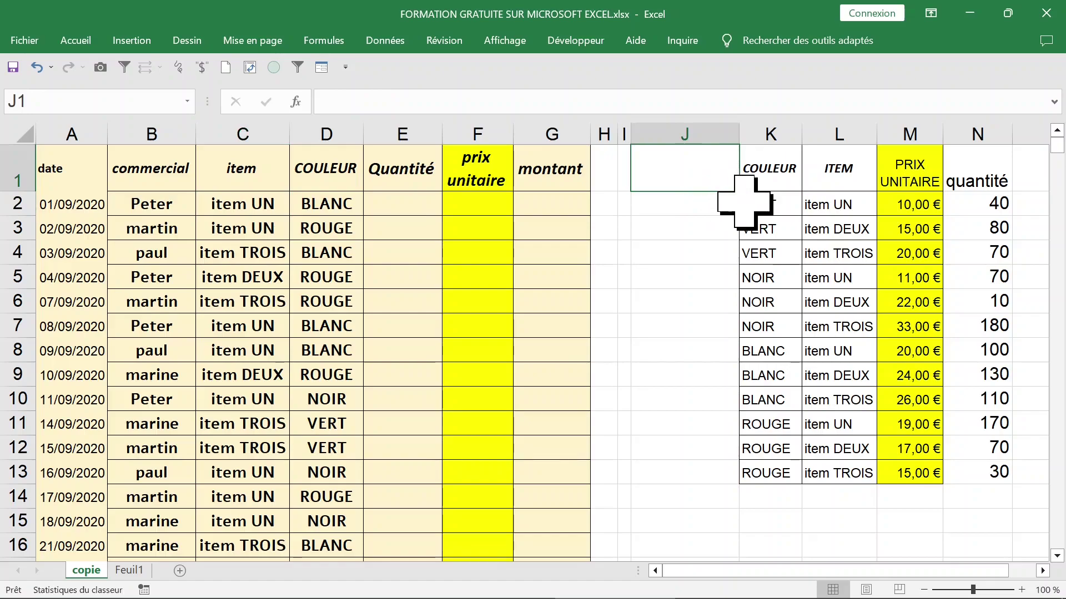
Enter the header item_couleur in J1
type("ite")
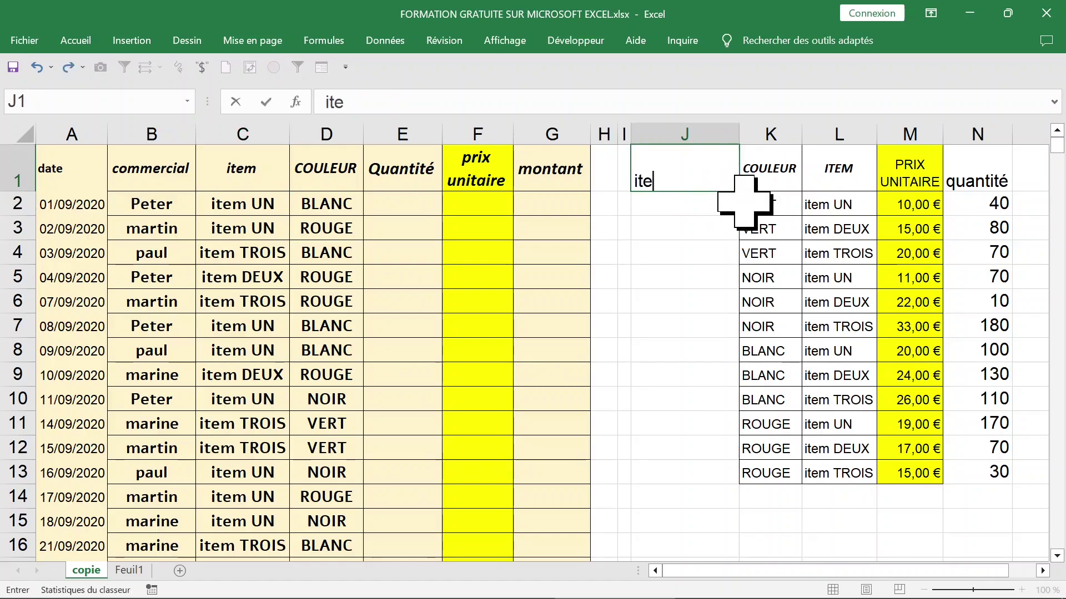
type("m_couleur")
key("Return")
left_click(697, 171)
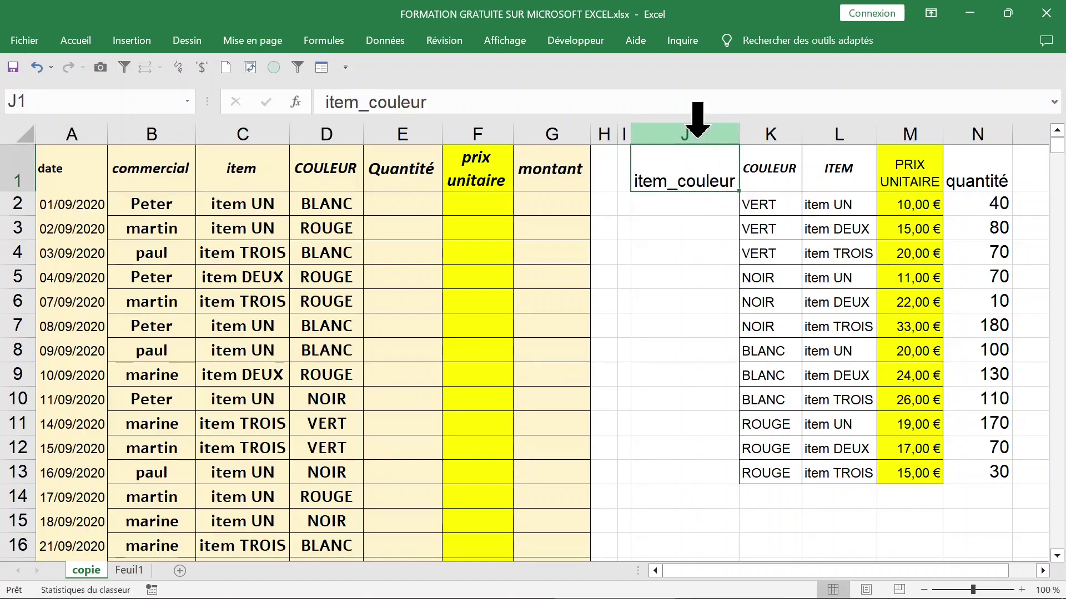
left_click(697, 119)
left_click(700, 228)
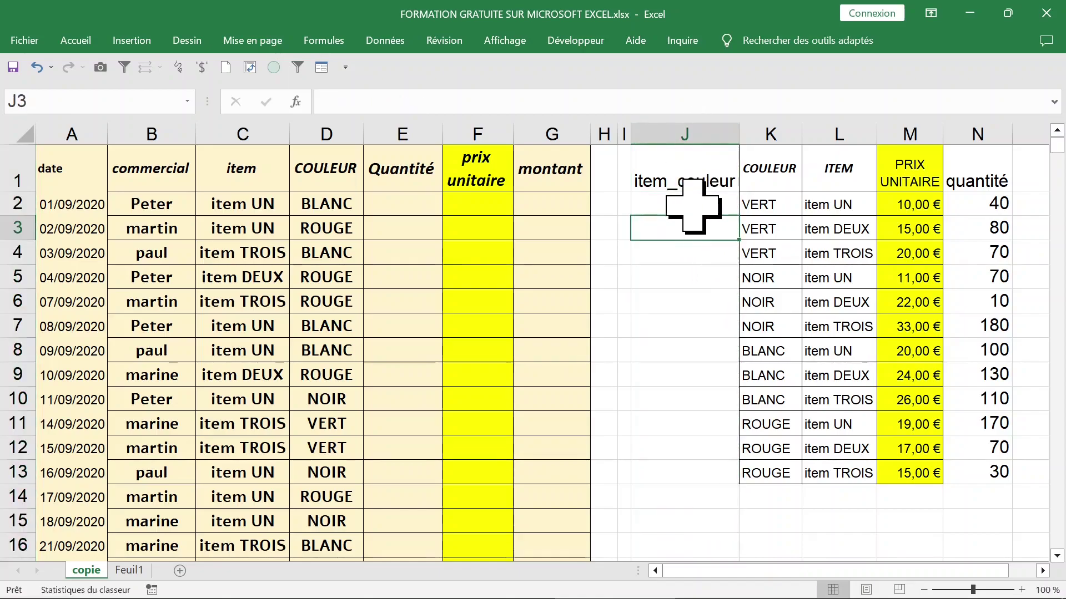
Put the key formula =L2&K2 in J2 and fill it down to J13
left_click(693, 205)
type("=")
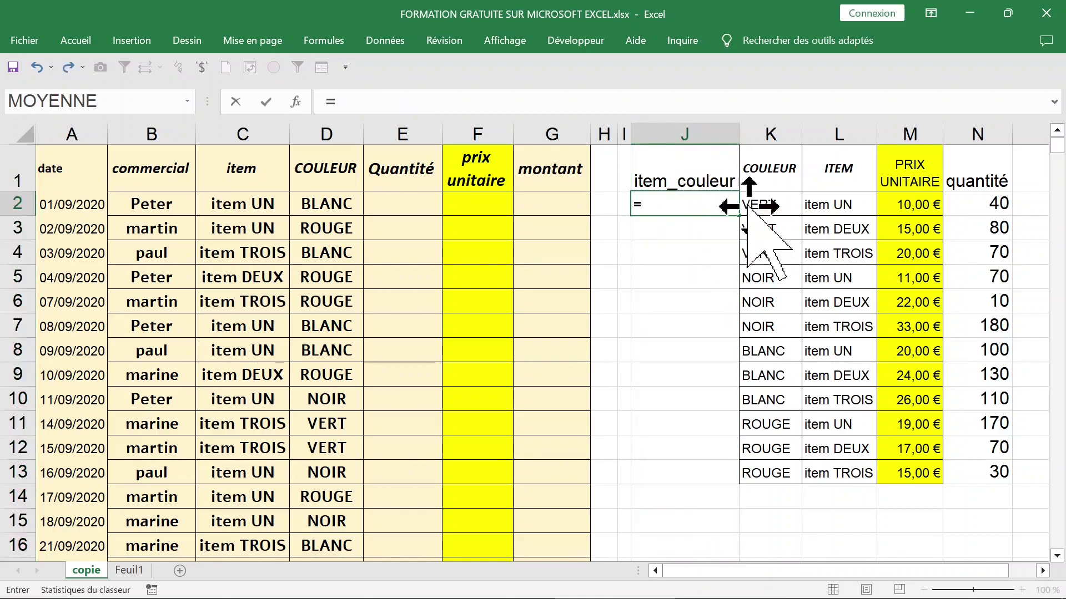
left_click(852, 206)
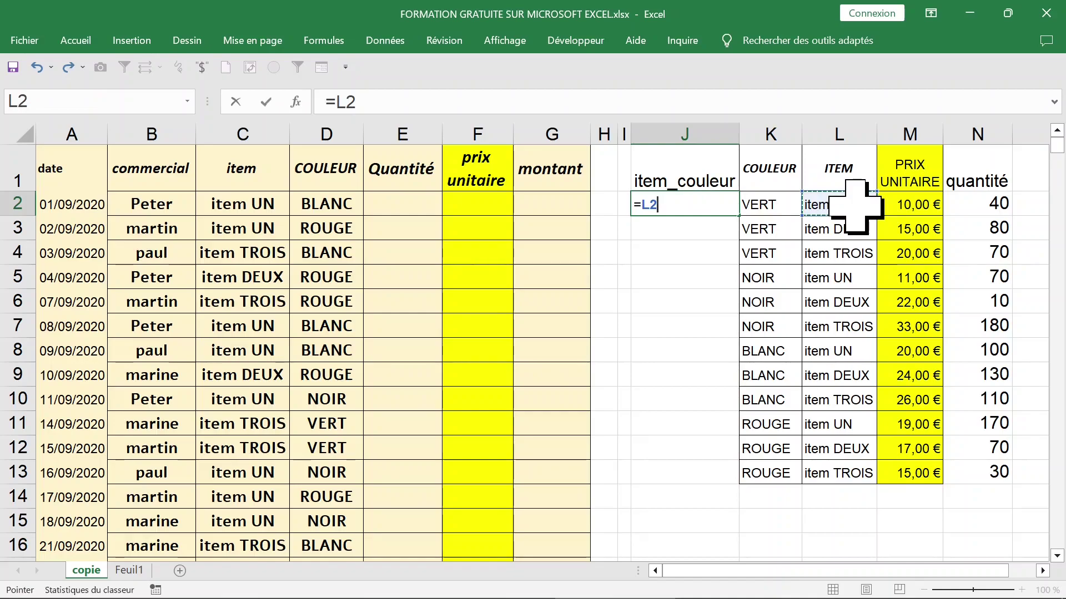
left_click(769, 206)
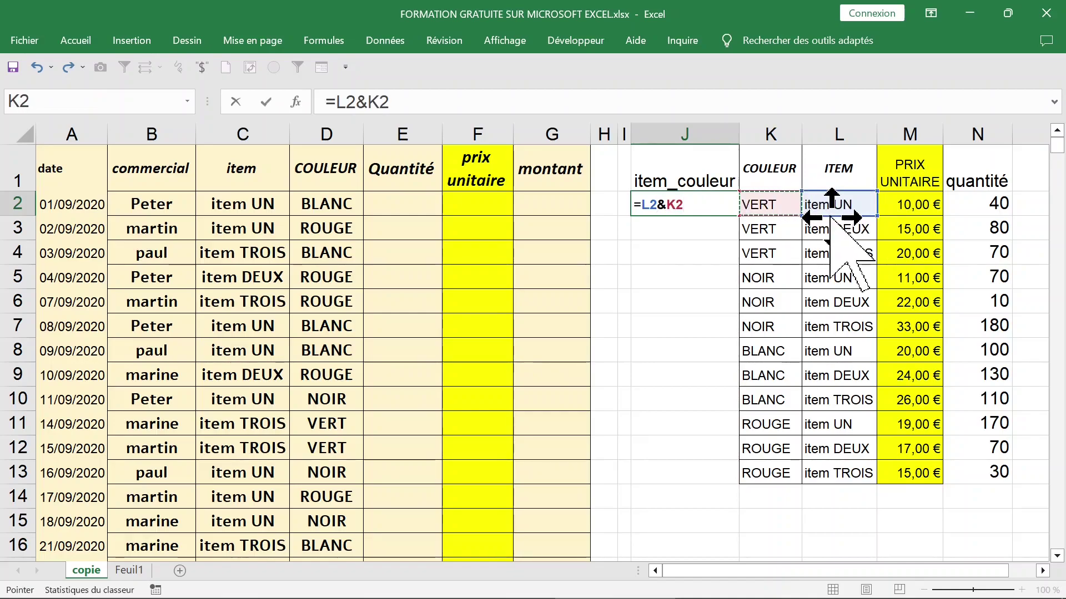
key("Return")
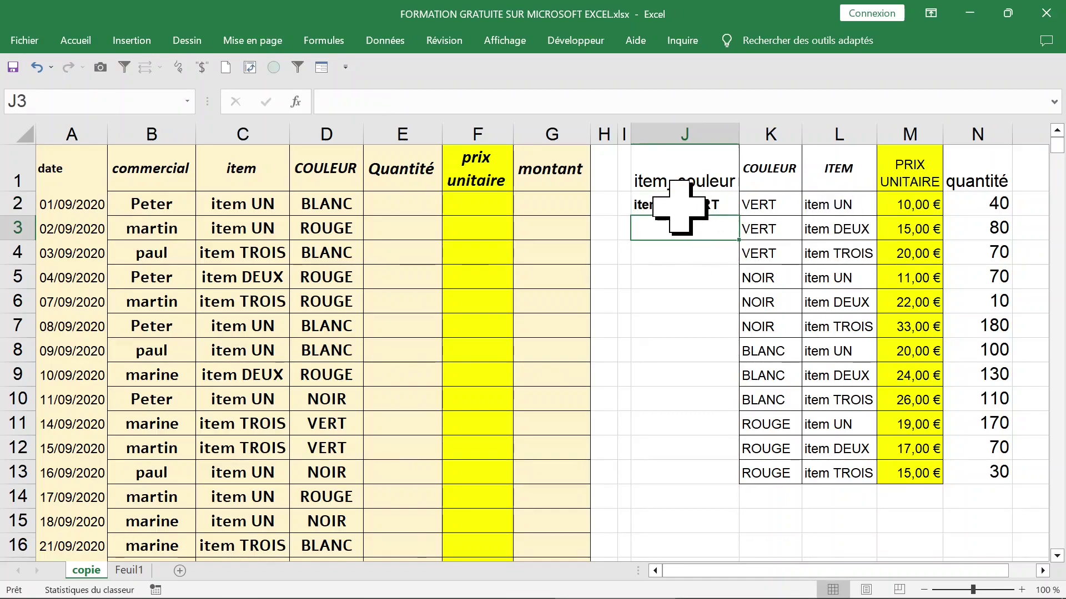
left_click(711, 209)
double_click(739, 216)
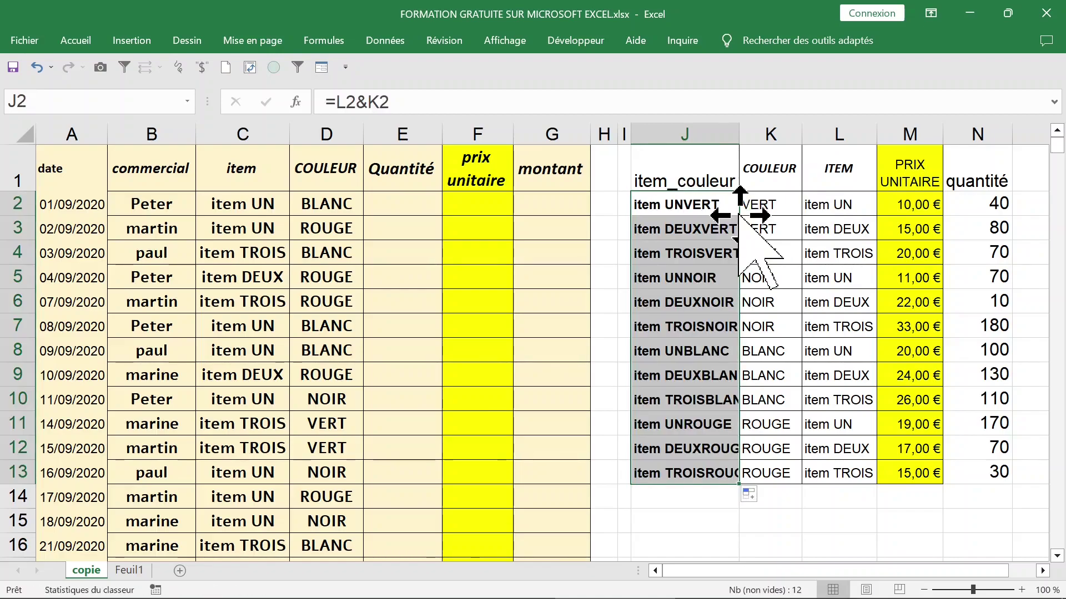
left_click(855, 231)
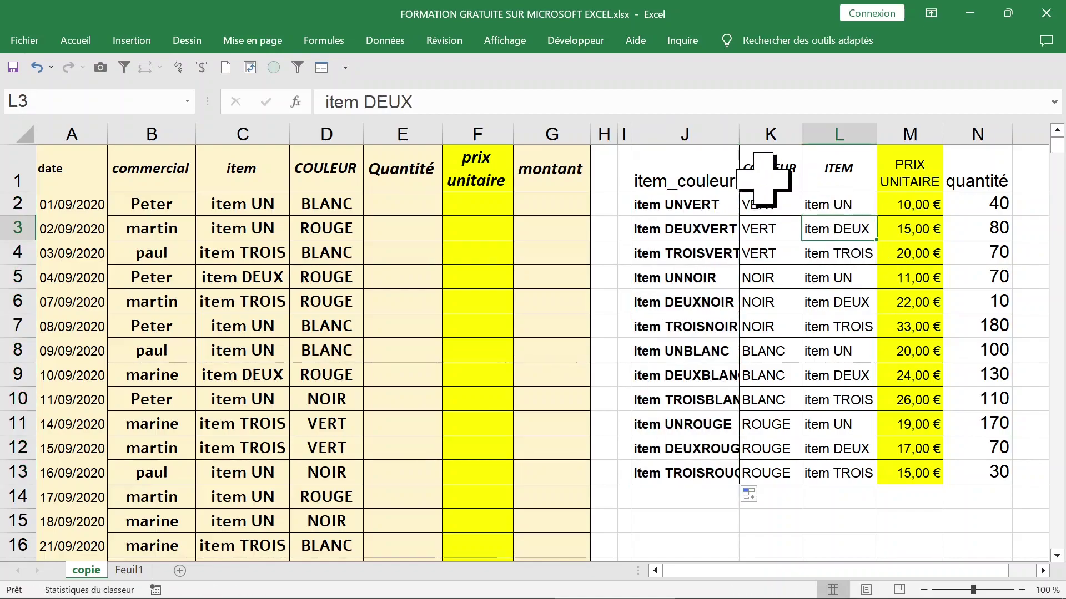
left_click(706, 132)
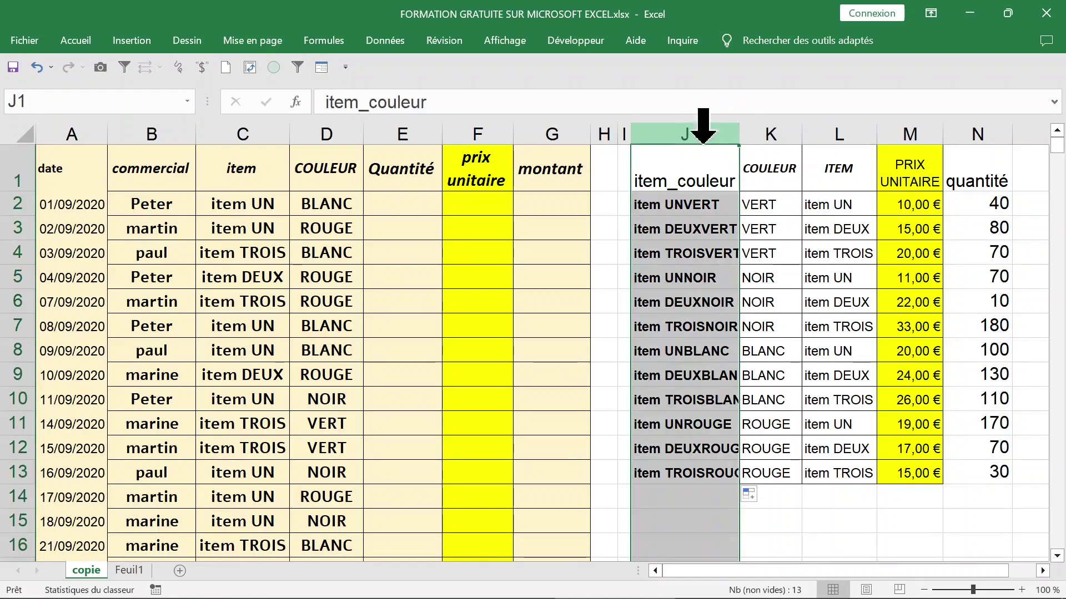
left_click(77, 40)
left_click(244, 72)
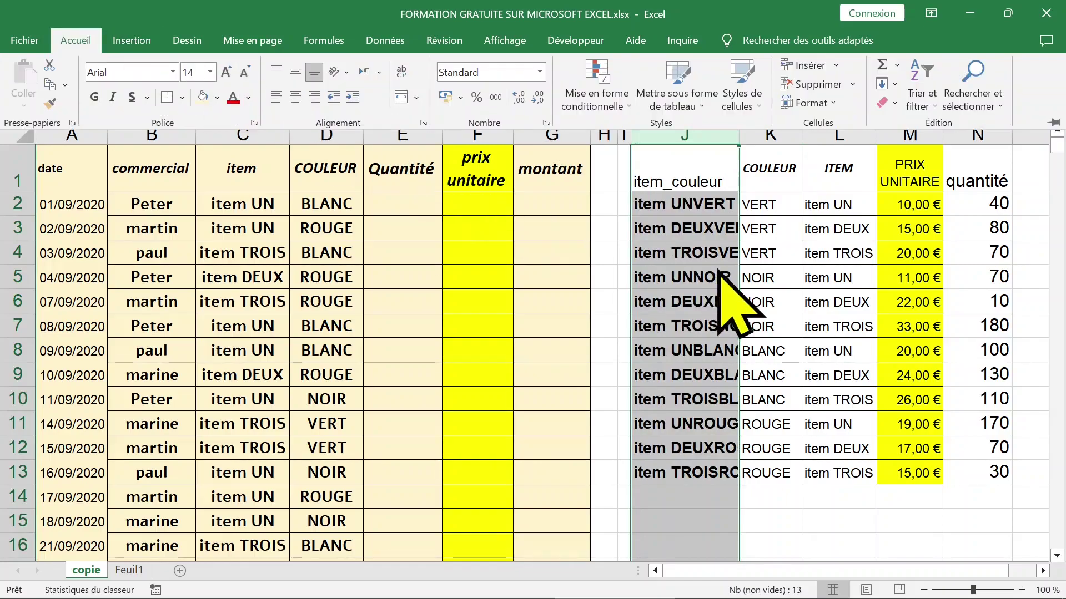
left_click(83, 40)
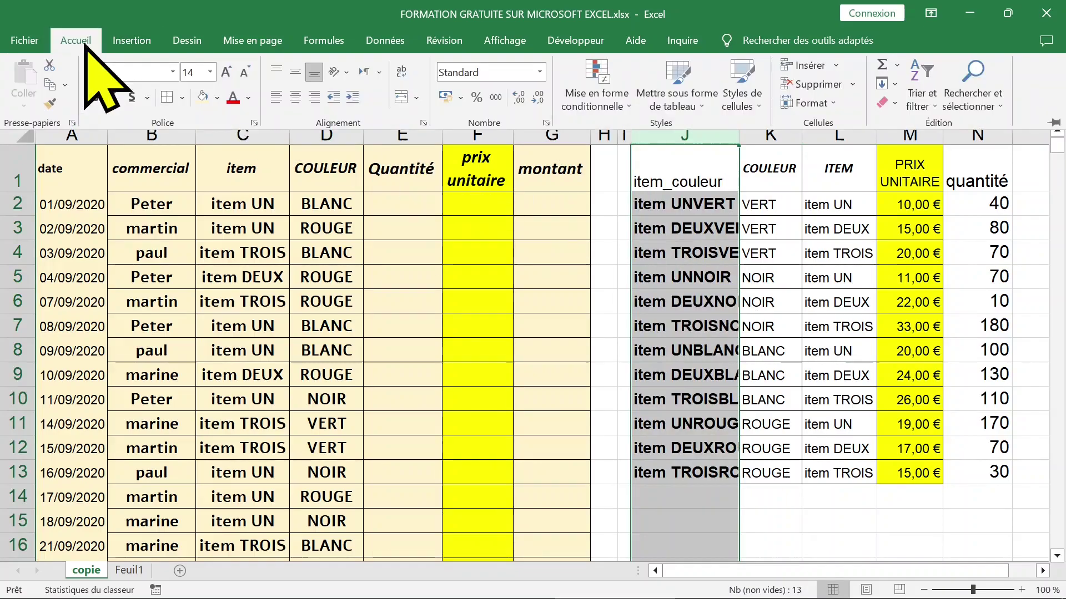
left_click(245, 72)
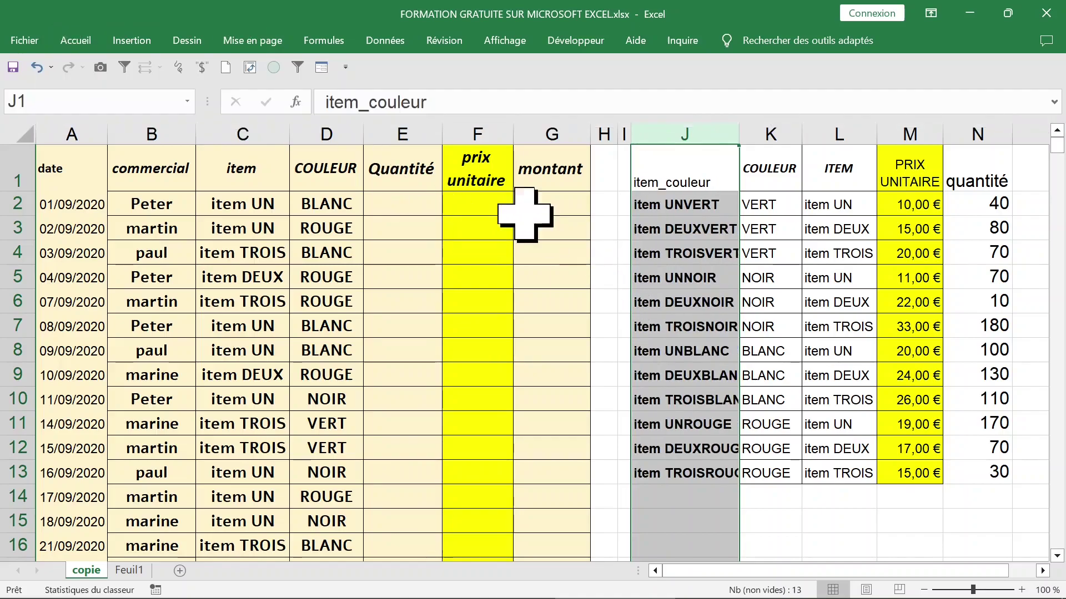
left_click(486, 204)
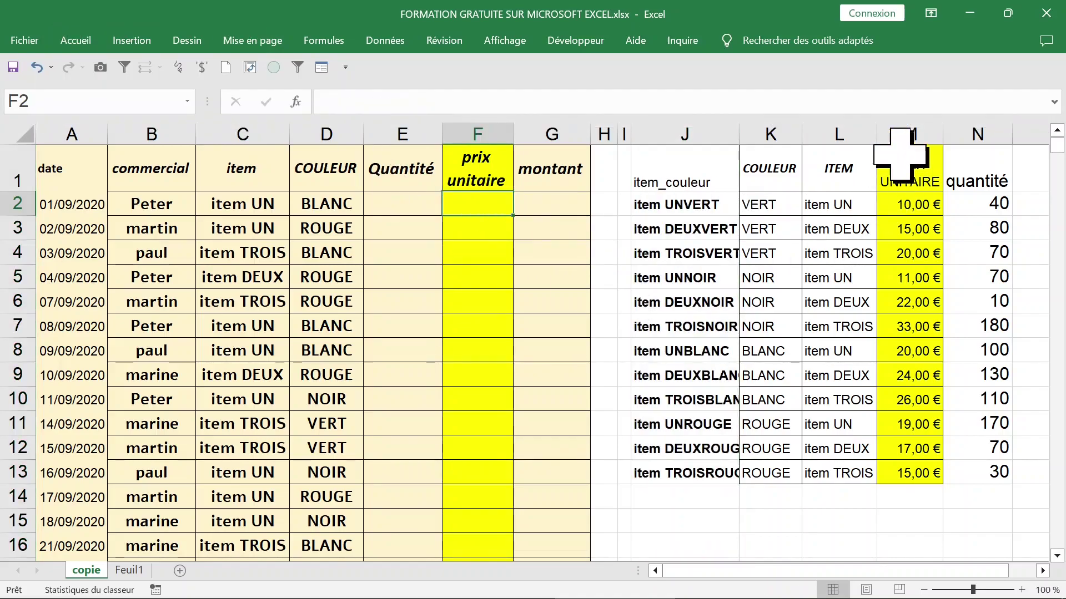
left_click(905, 116)
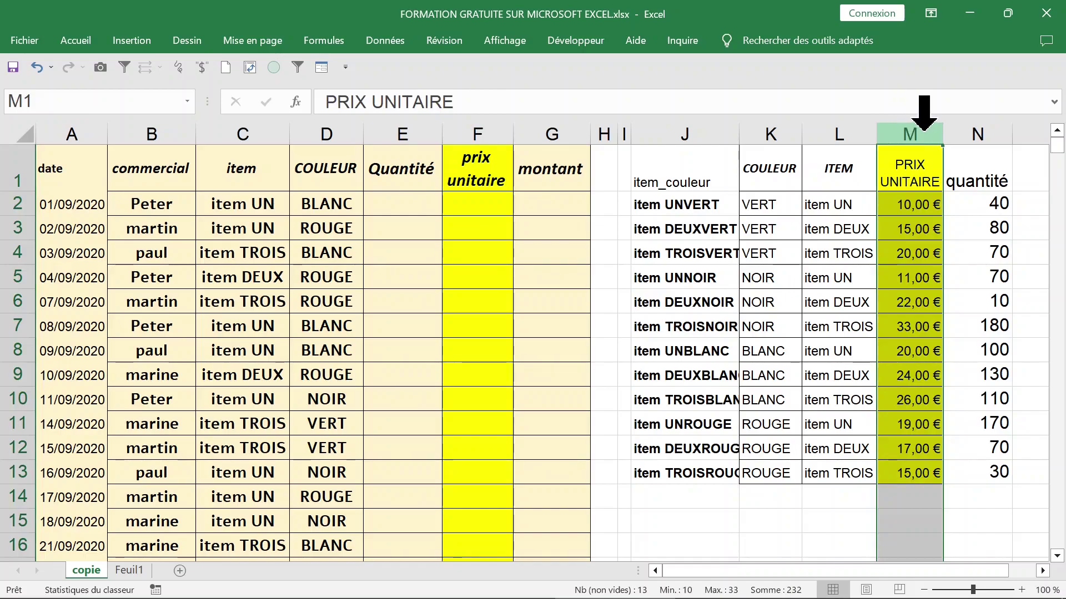
mouse_move(681, 167)
left_mouse_down()
mouse_move(977, 451)
mouse_move(977, 473)
left_mouse_up()
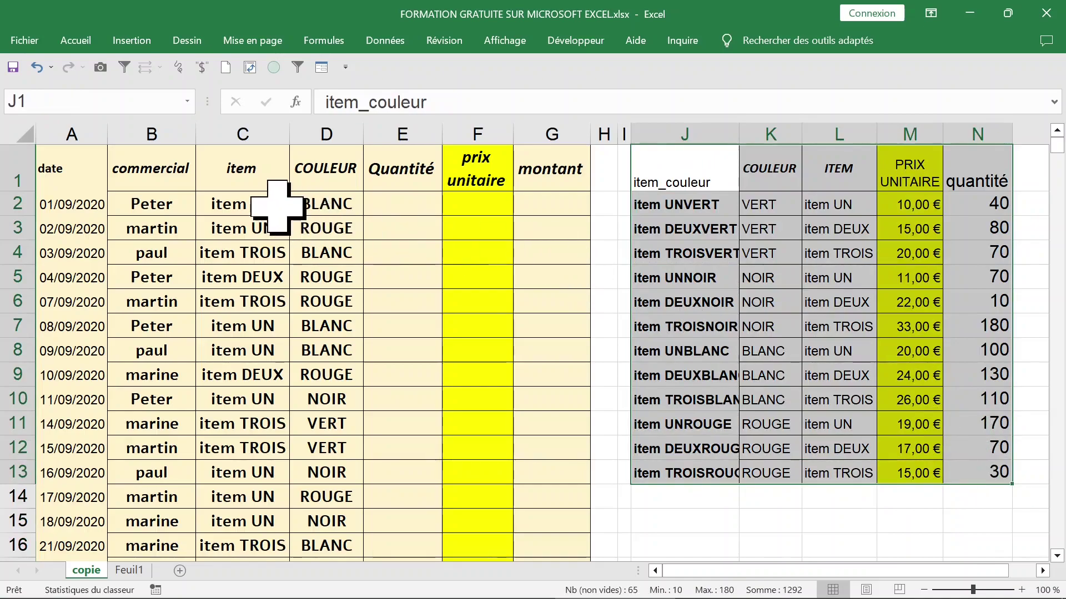
left_click(688, 202)
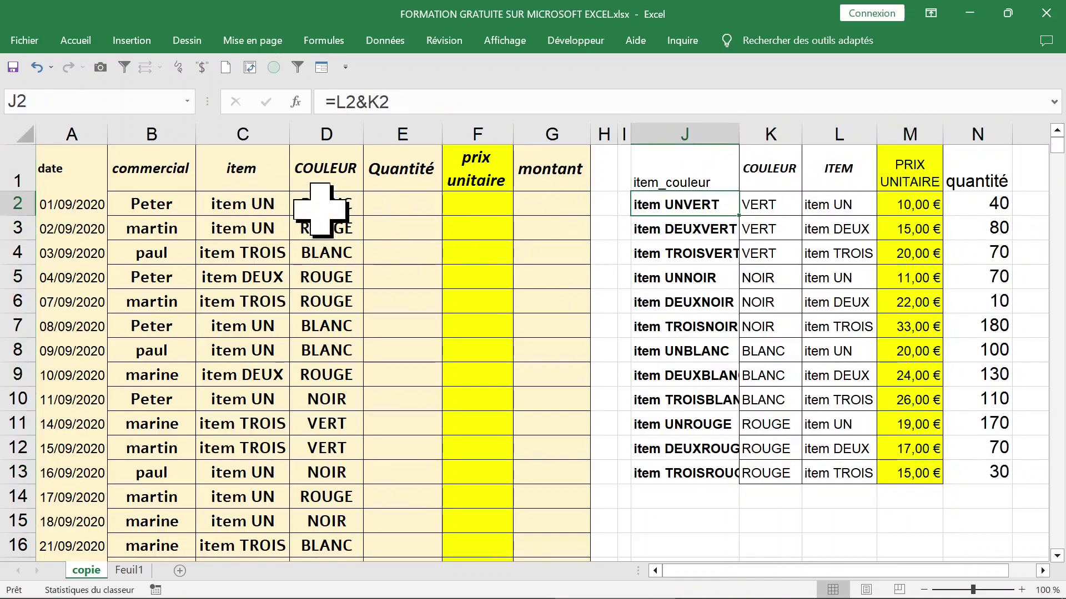
left_click(250, 209)
left_click_drag(67, 158, 523, 273)
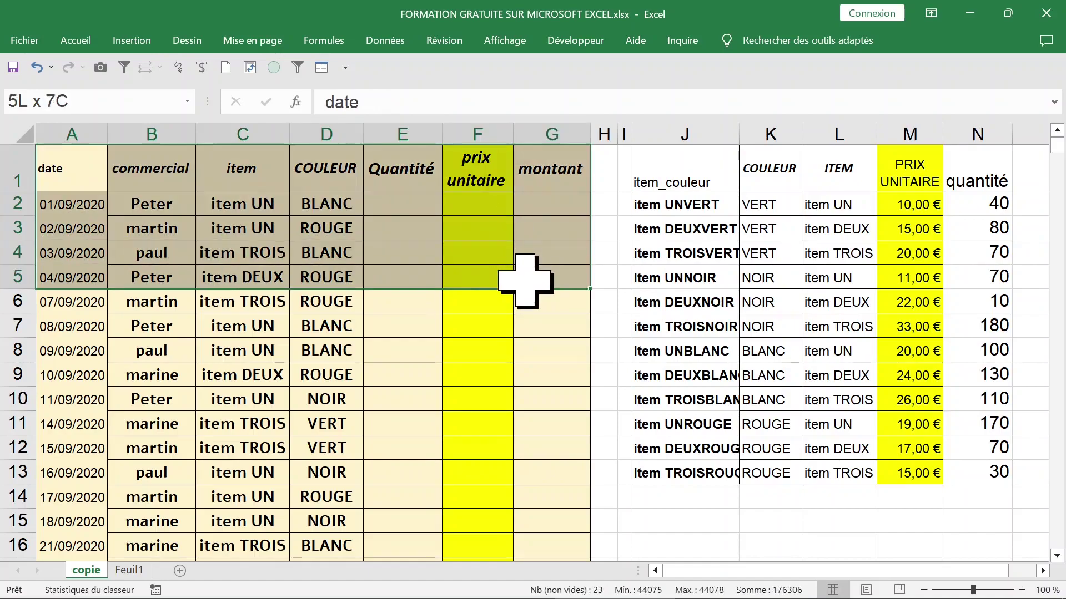
left_click(477, 210)
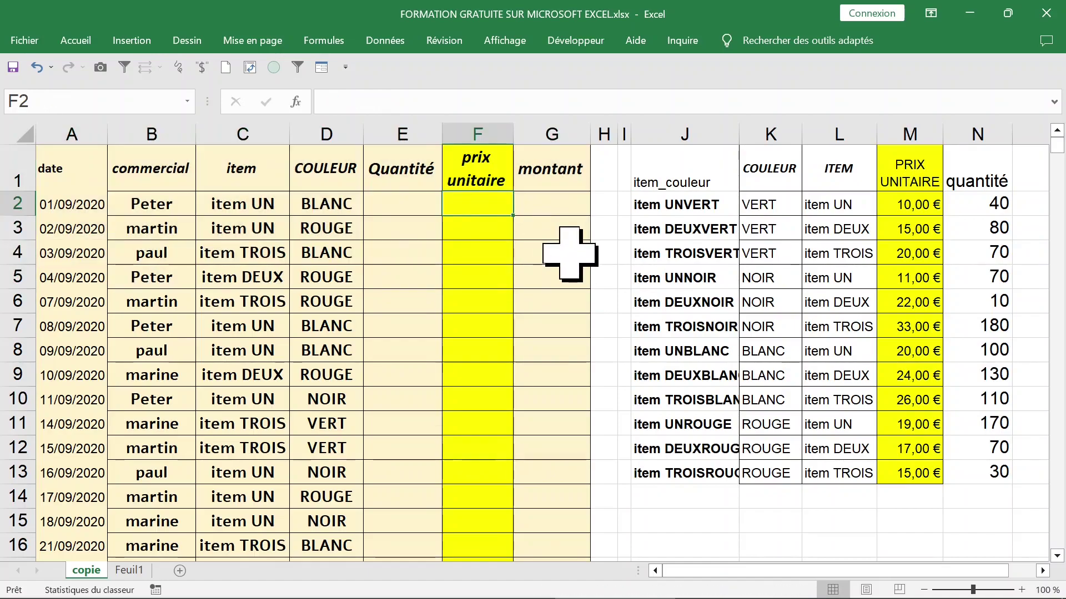
Start a RECHERCHEV formula in F2 using the =rech autocomplete suggestion
type("=re")
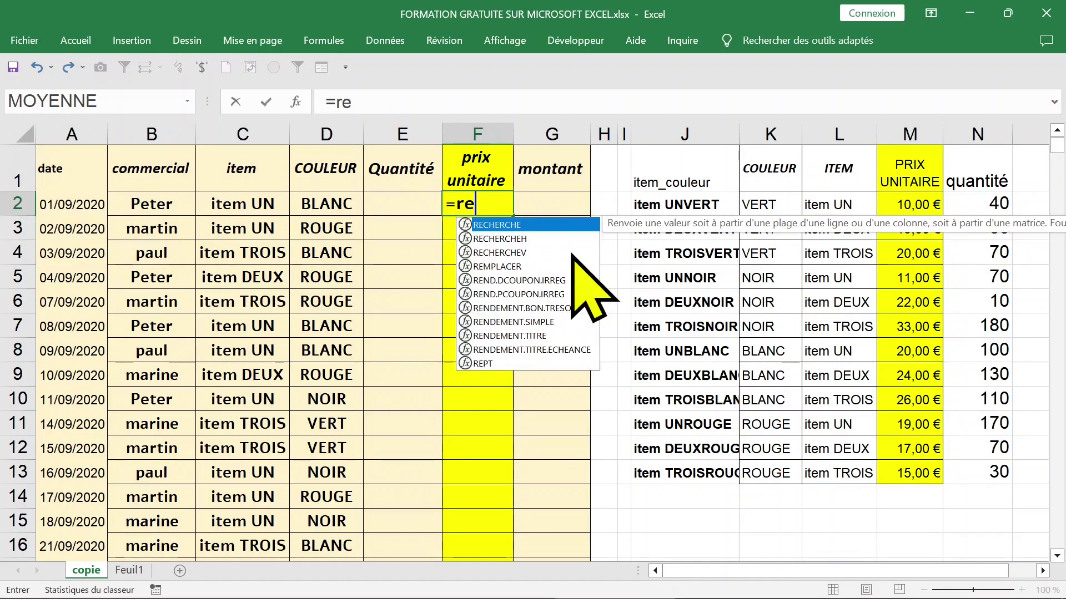
type("ch")
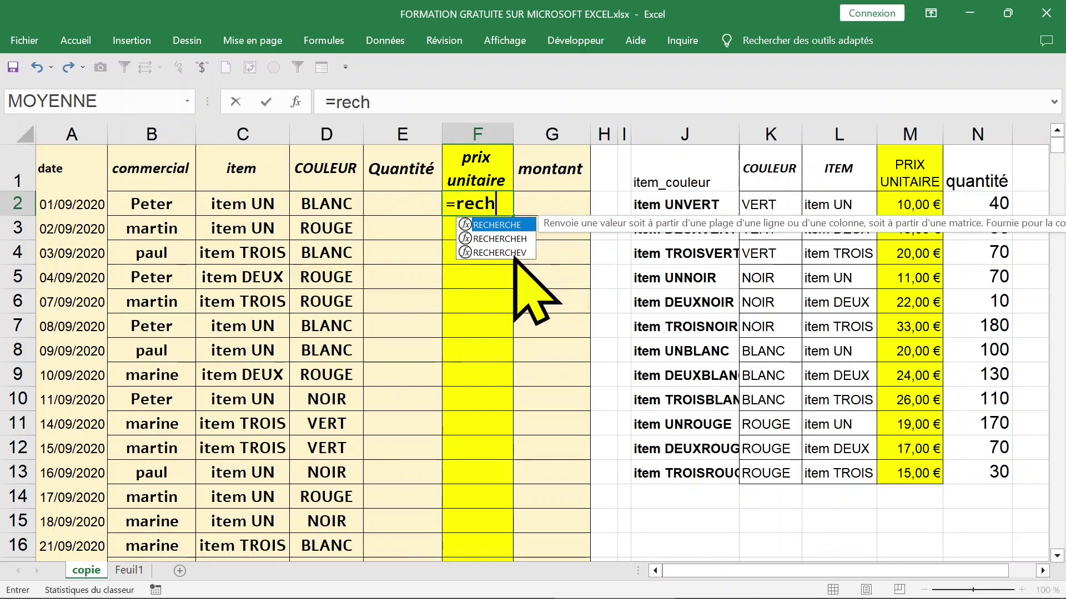
double_click(499, 252)
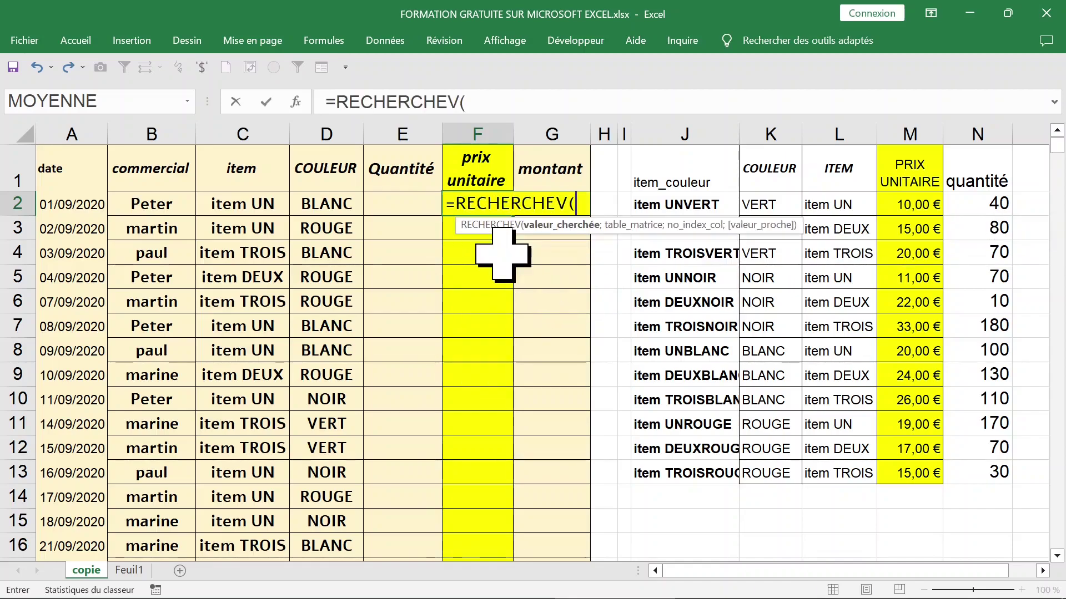
Set the F2 RECHERCHEV lookup value to C2&D2 in the function arguments helper
left_click(300, 102)
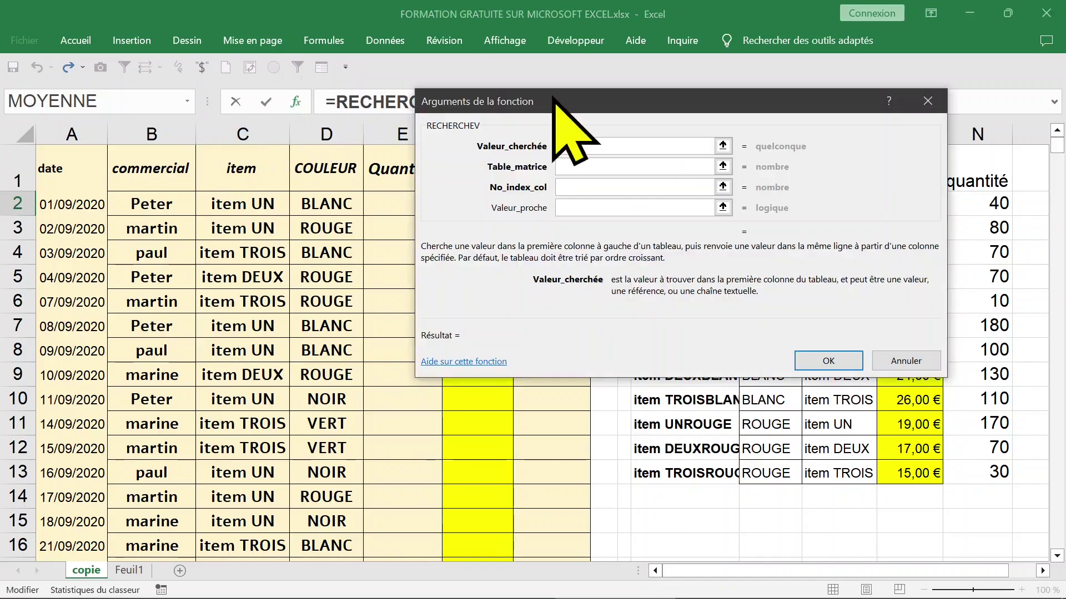
left_click_drag(567, 96, 548, 317)
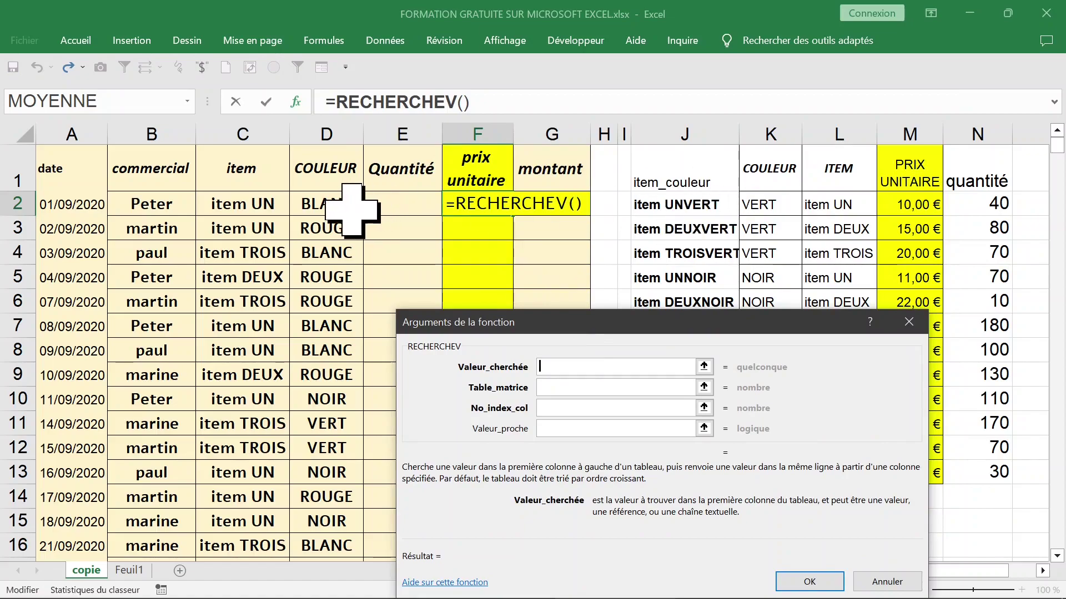
left_click(253, 203)
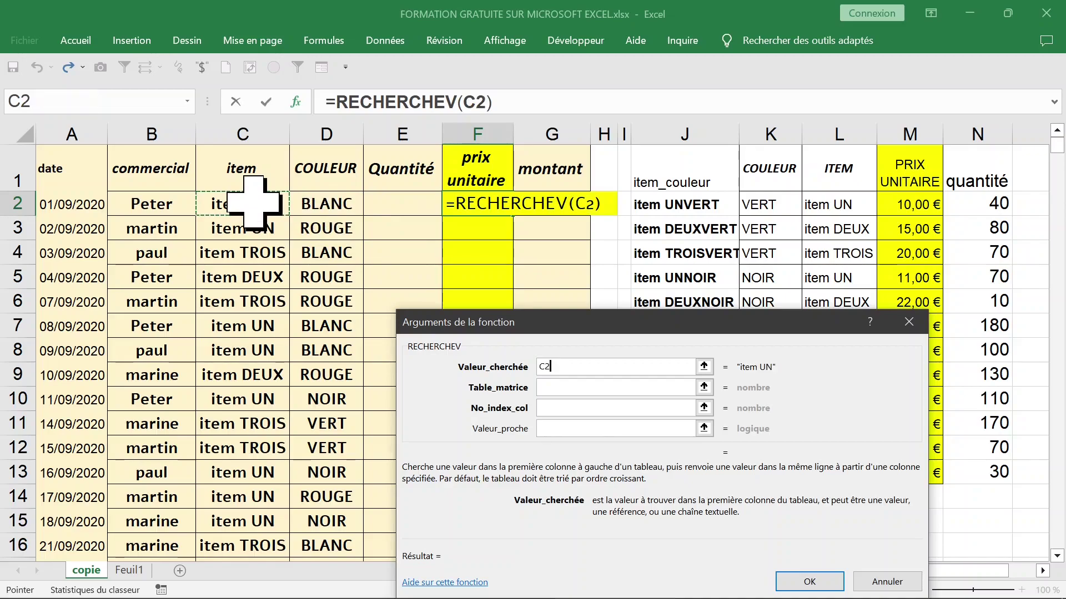
type("&")
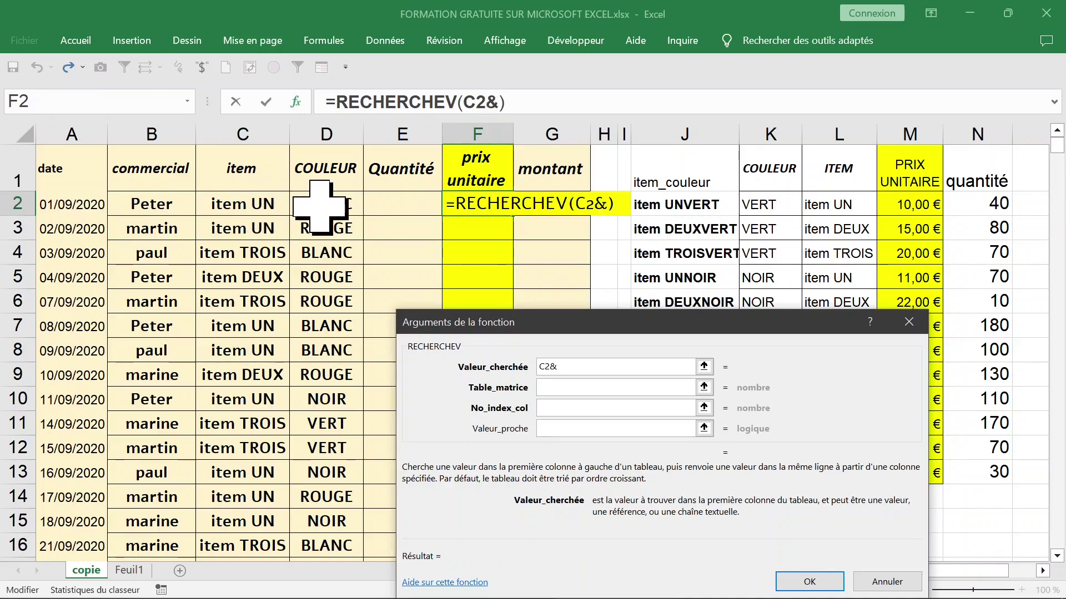
left_click(319, 204)
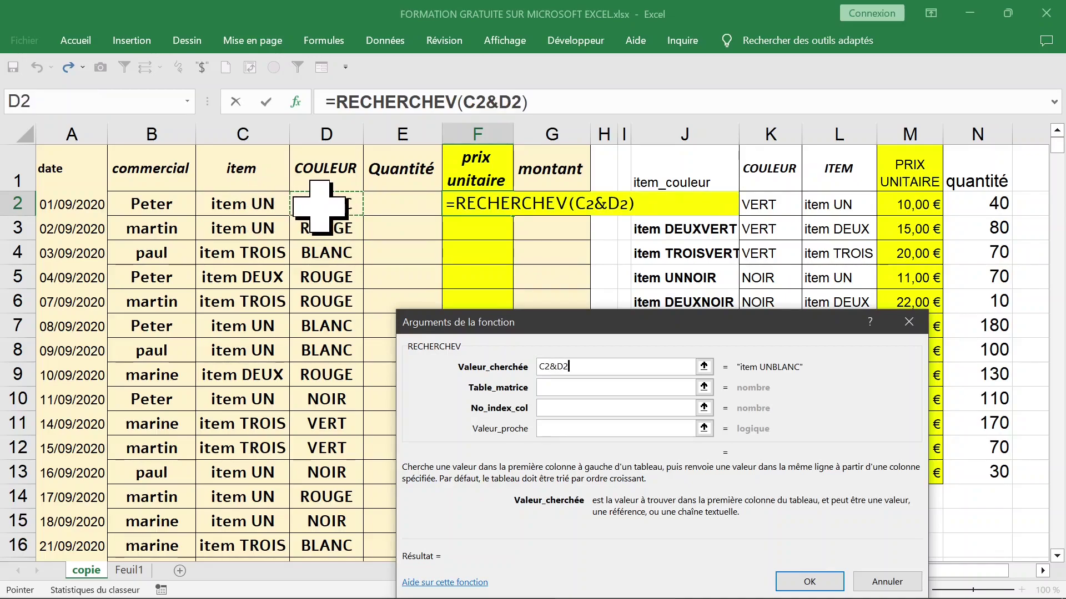
Set the lookup table to J1:N13, column 4 and exact match 0, returning 20,00 €
left_click(547, 388)
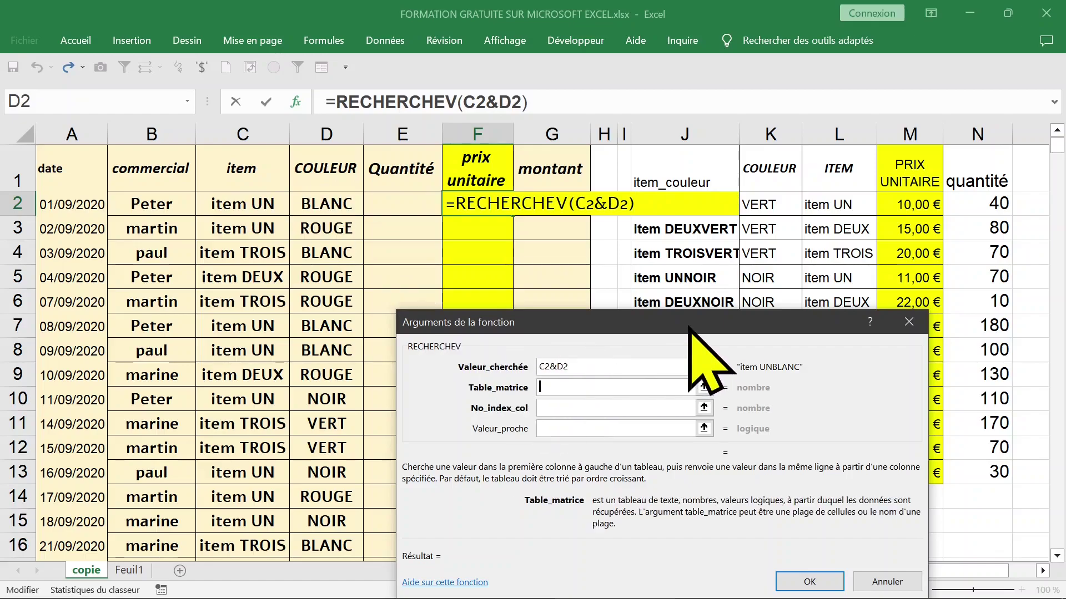
left_click_drag(689, 326, 348, 222)
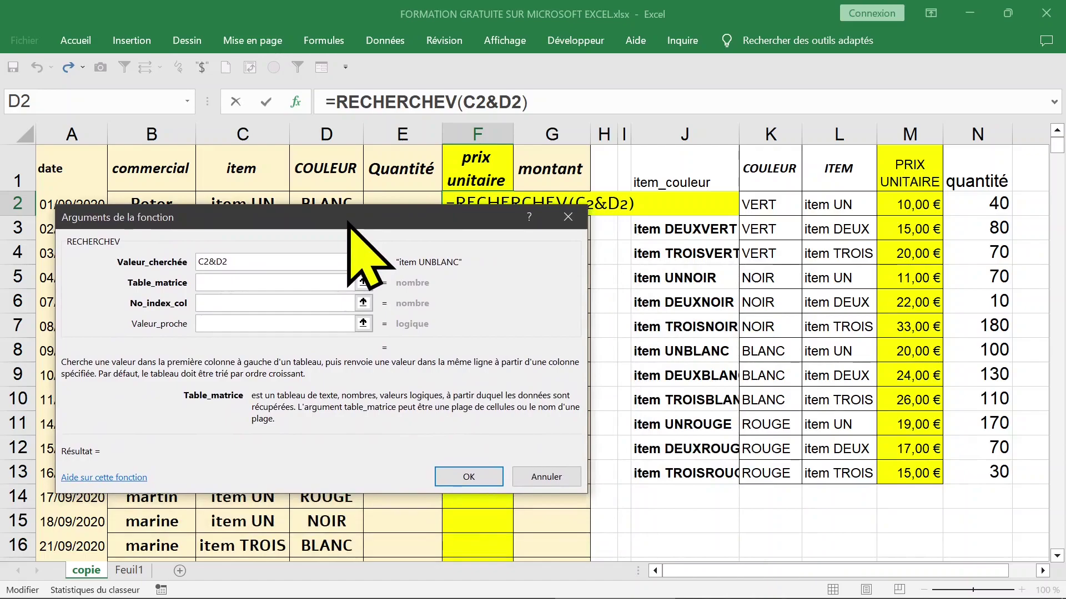
left_click_drag(692, 176, 970, 481)
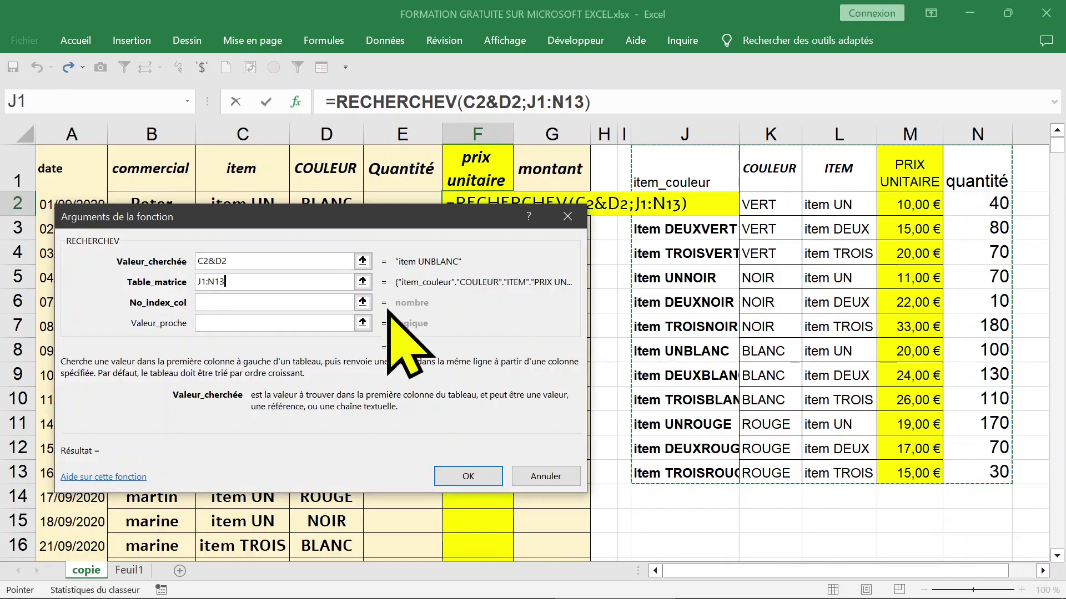
left_click(222, 303)
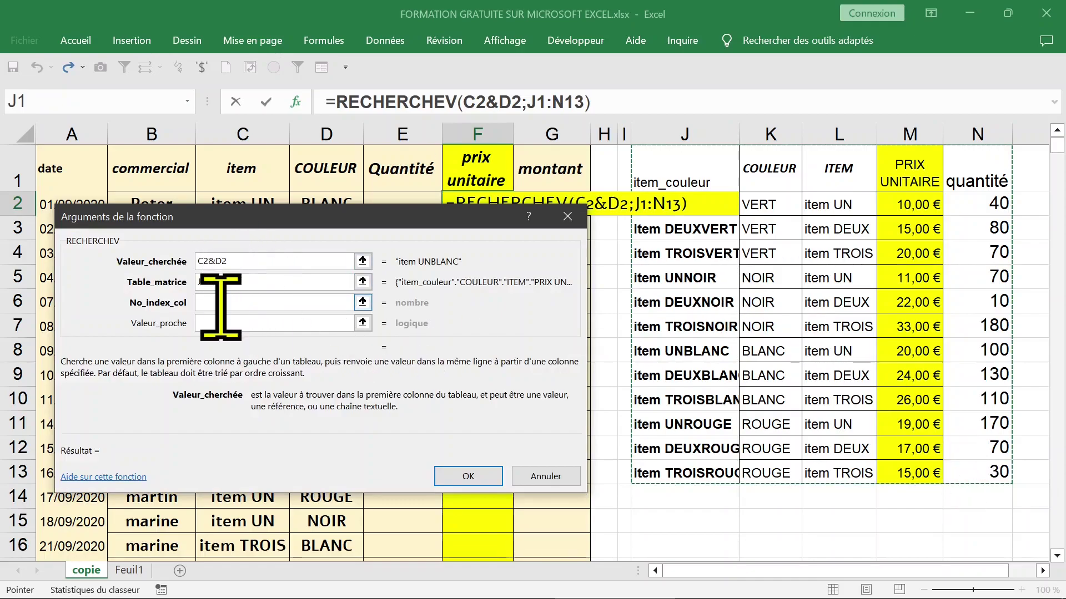
left_click(222, 304)
type("4")
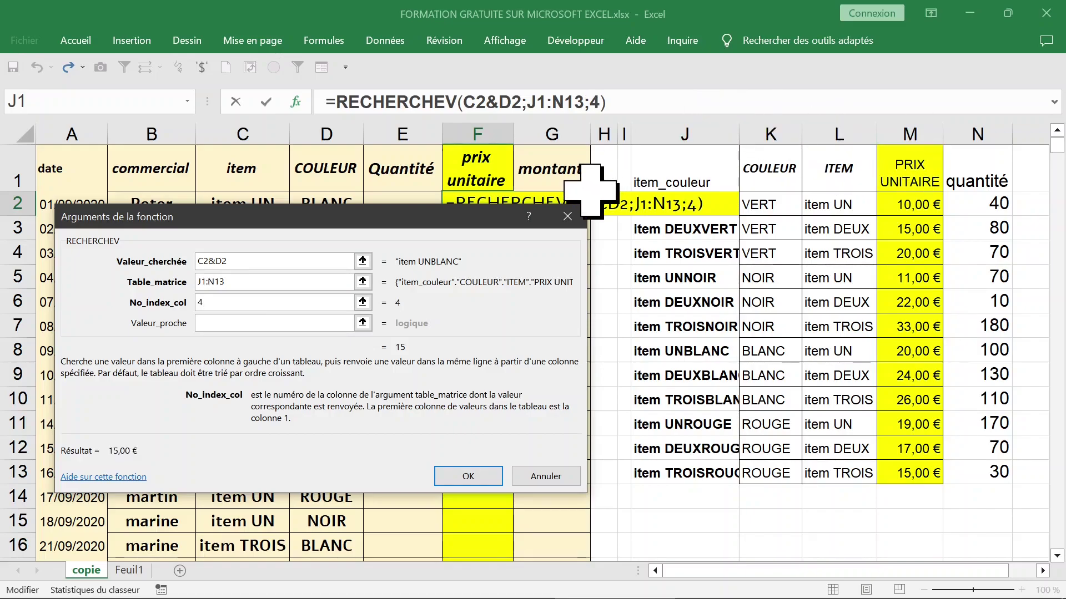
left_click(222, 323)
type("0")
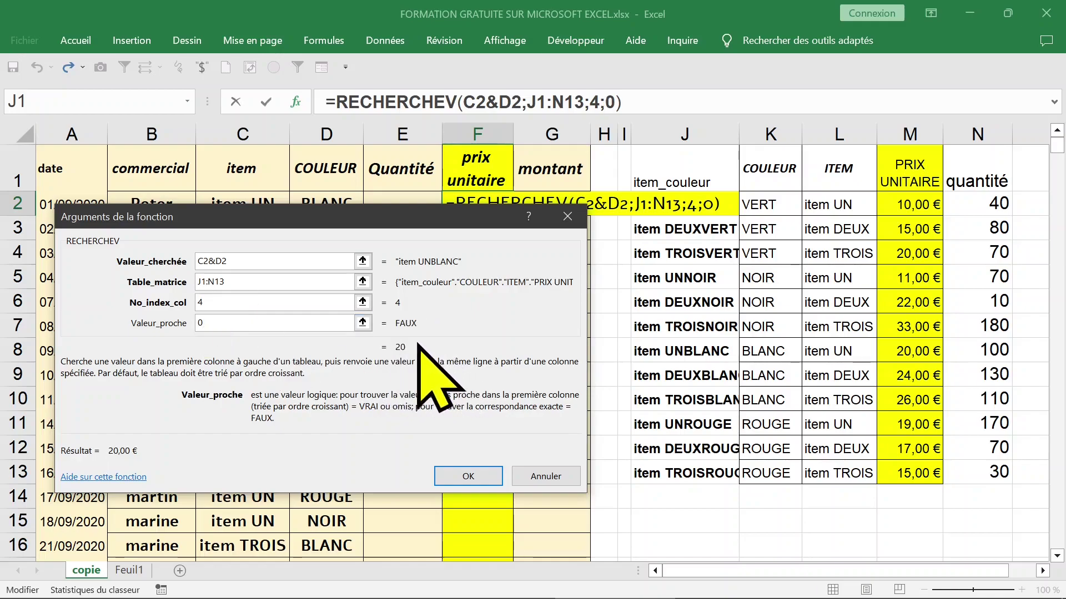
left_click(468, 476)
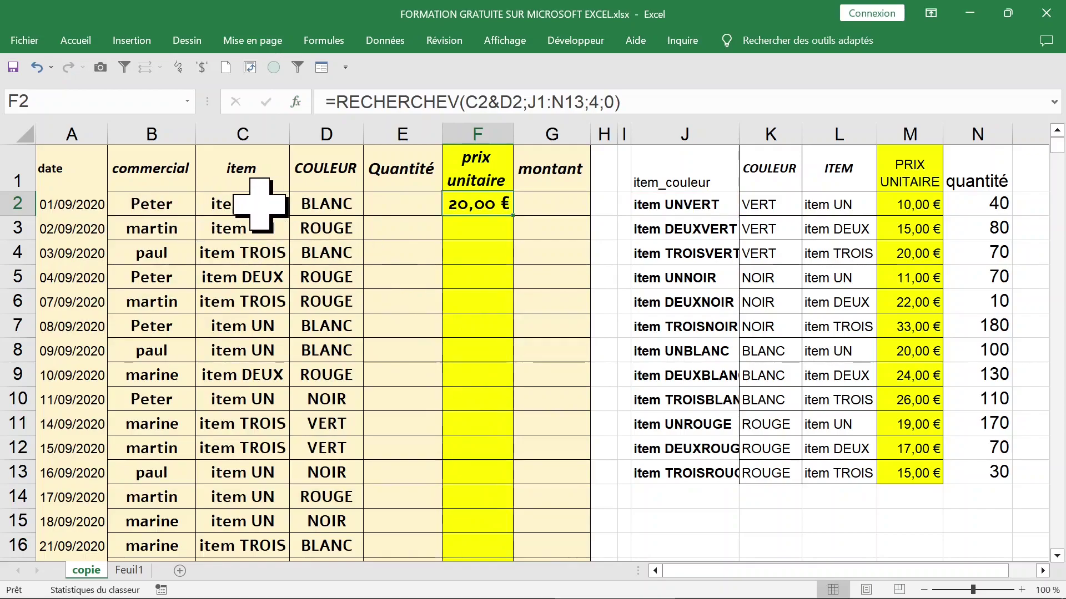
left_click_drag(280, 203, 316, 204)
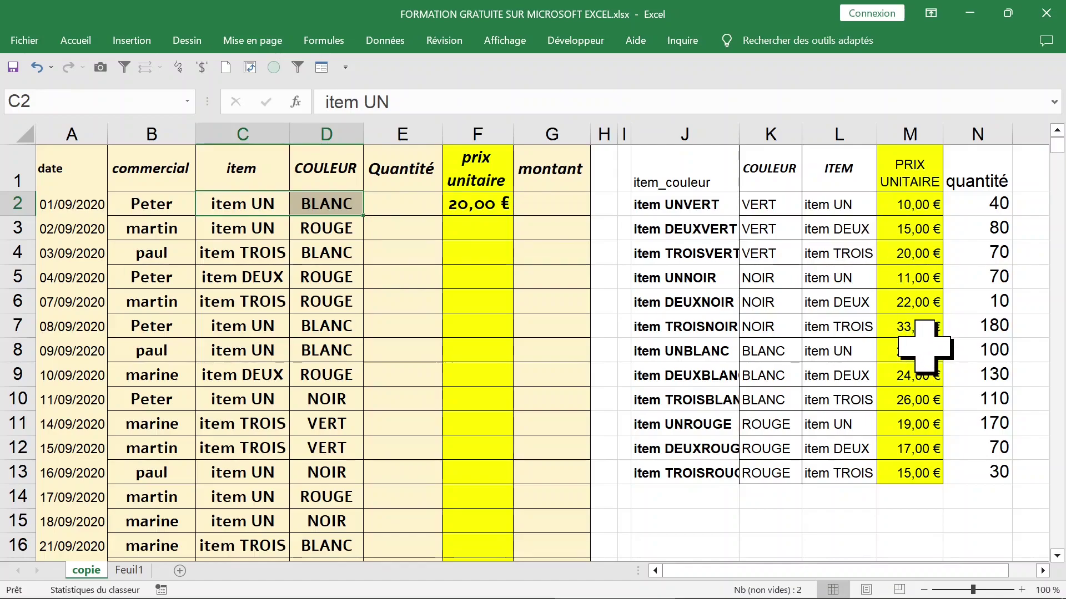
left_click_drag(922, 350, 772, 349)
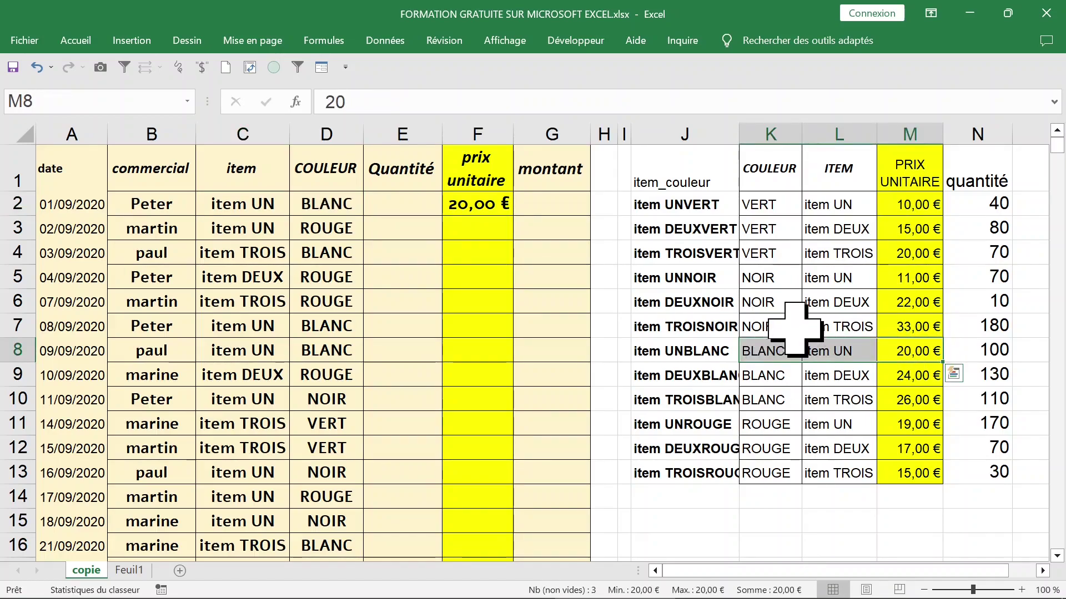
left_click(496, 203)
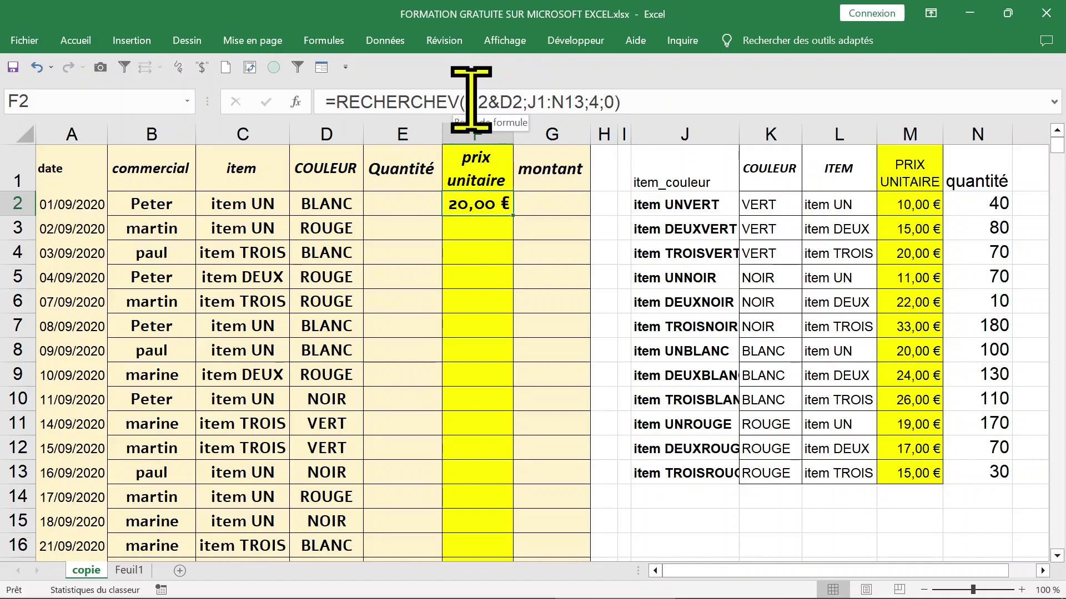
double_click(514, 218)
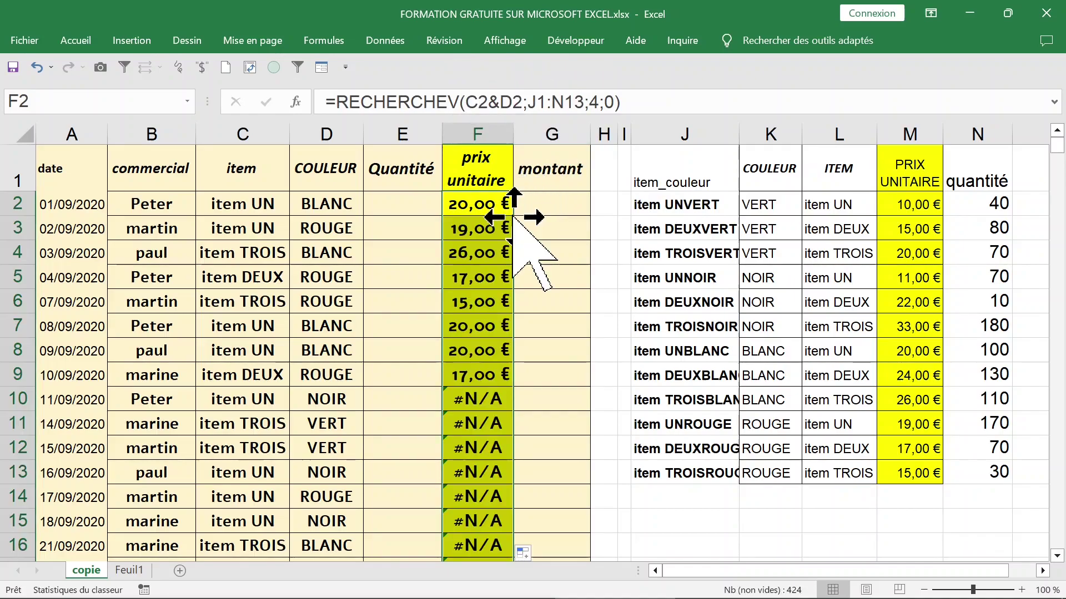
double_click(487, 399)
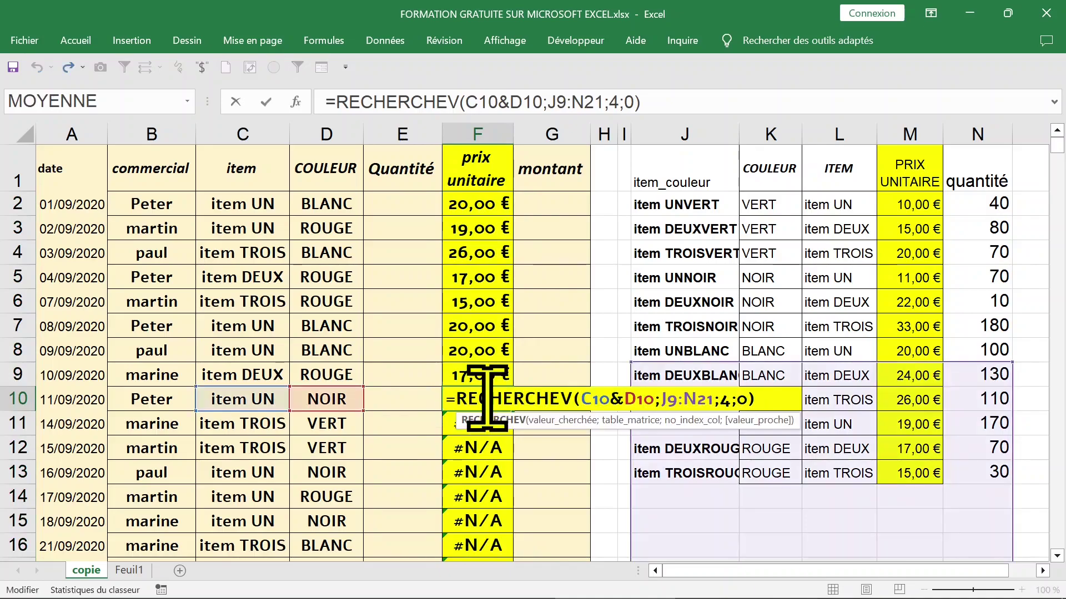
key("Escape")
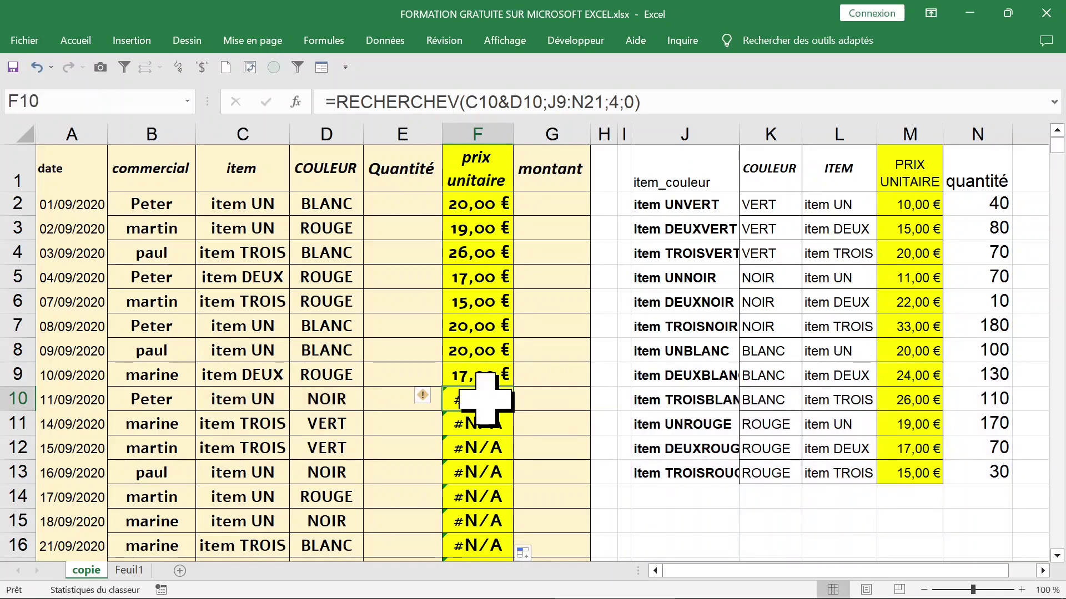
key("ctrl+z")
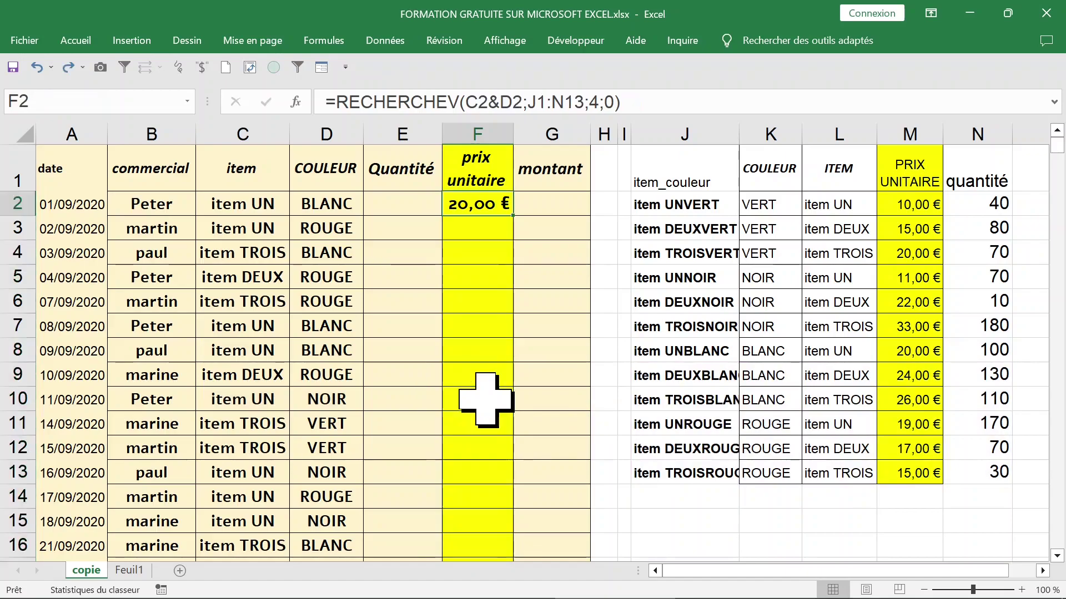
left_click(904, 204)
Make F2's lookup range absolute ($J$1:$N$13) and fill the price formula down column F
left_click(483, 206)
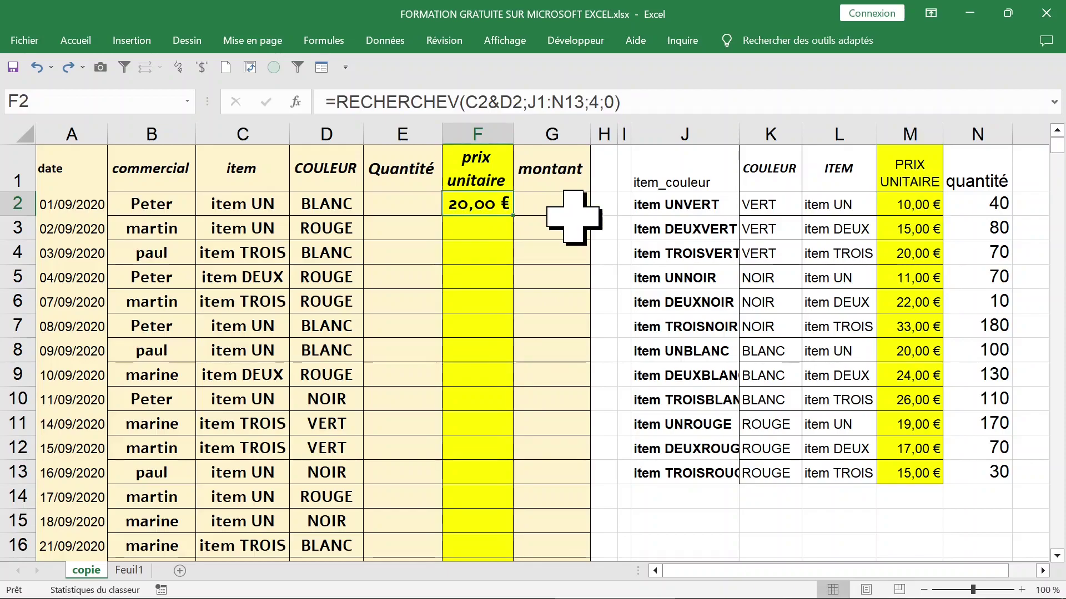
key("F2")
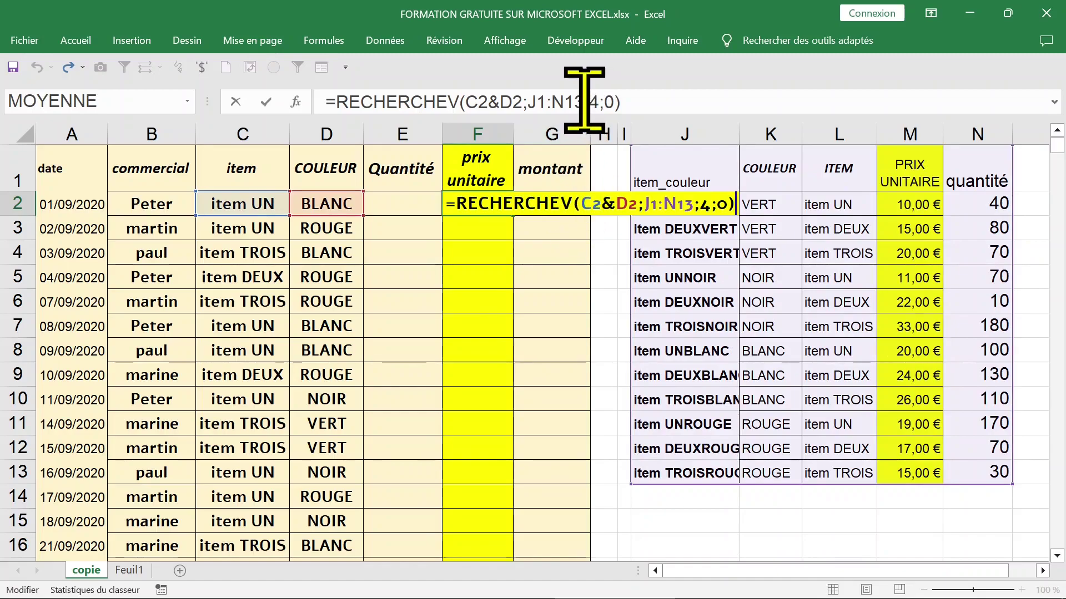
left_click_drag(585, 102, 539, 102)
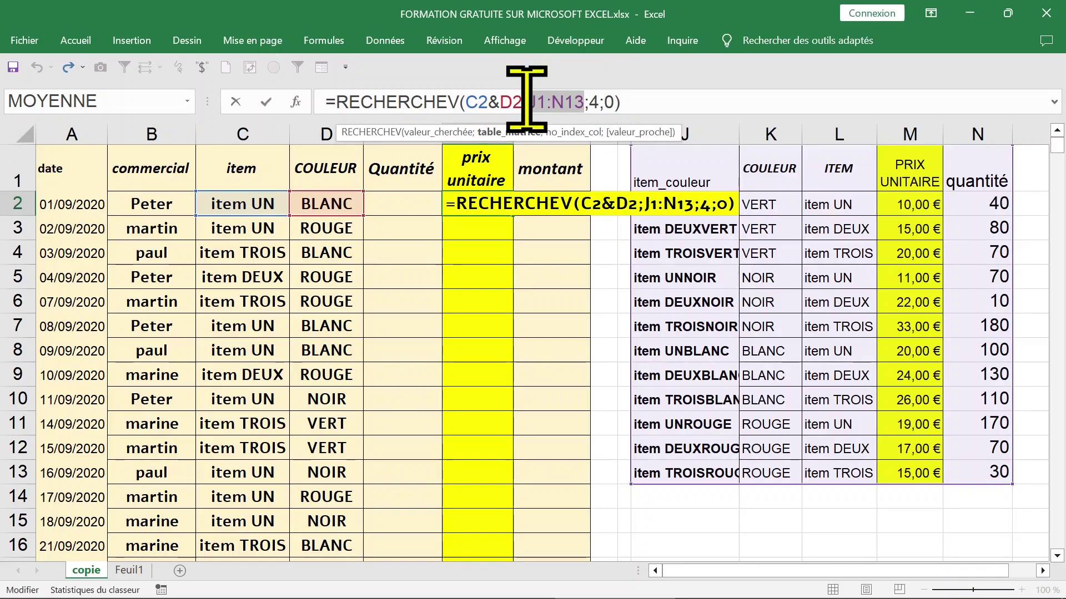
key("F4")
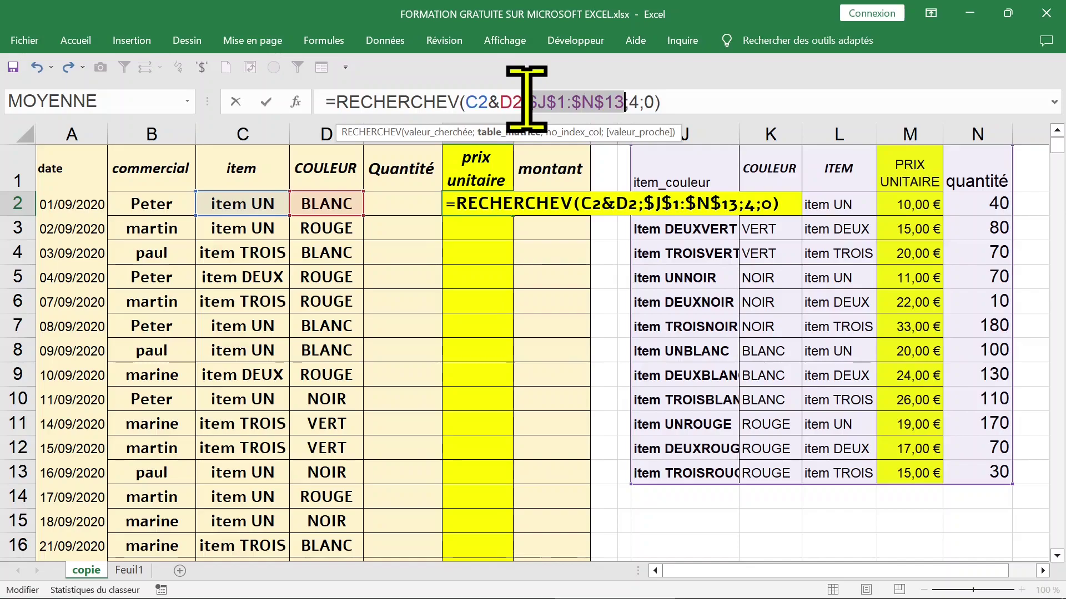
key("Return")
left_click(492, 203)
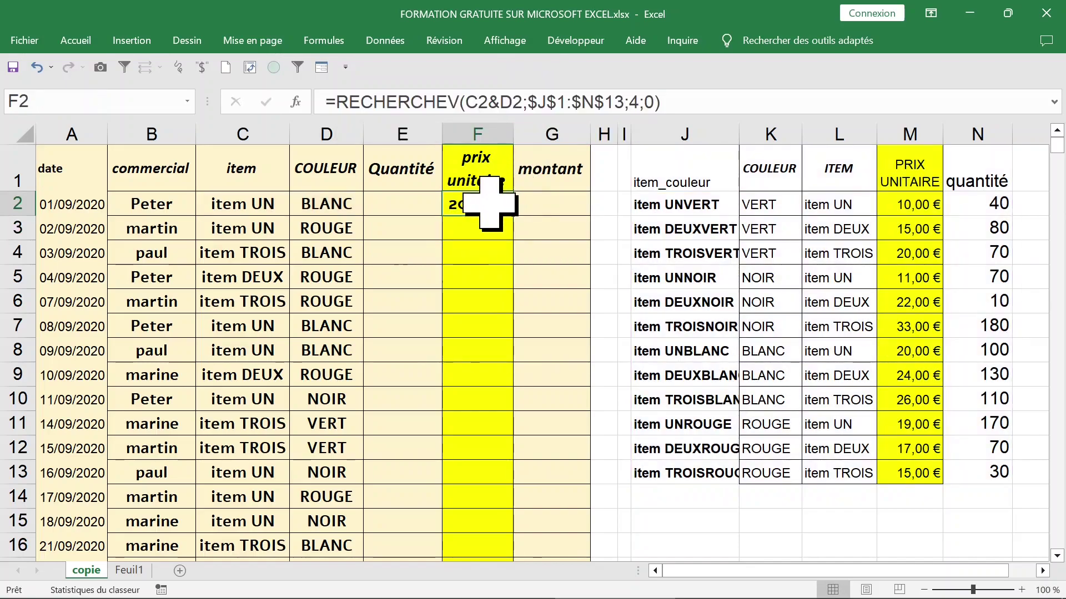
double_click(519, 218)
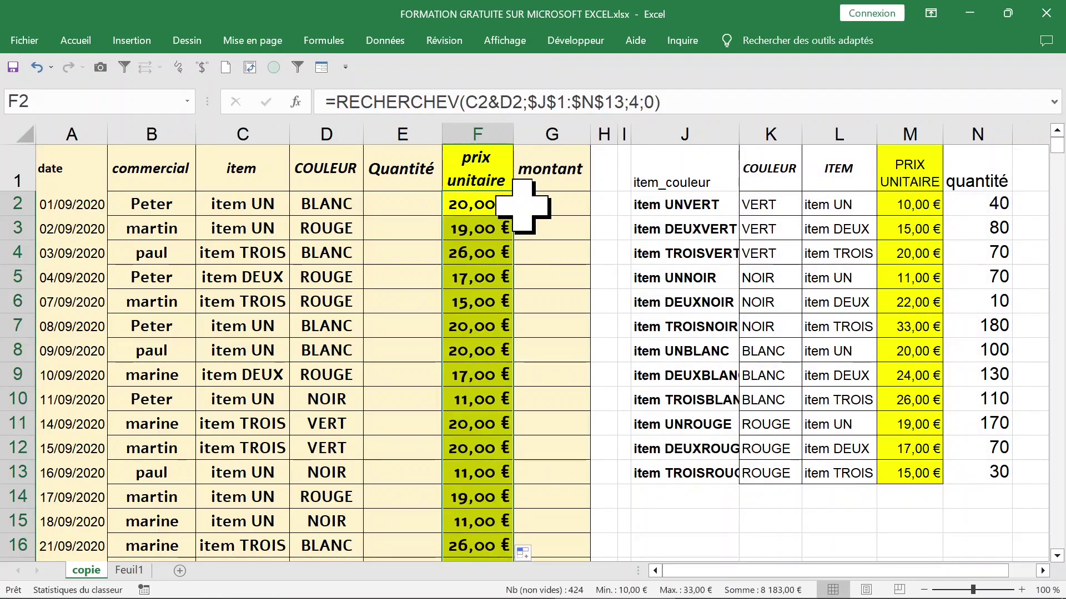
left_click(415, 203)
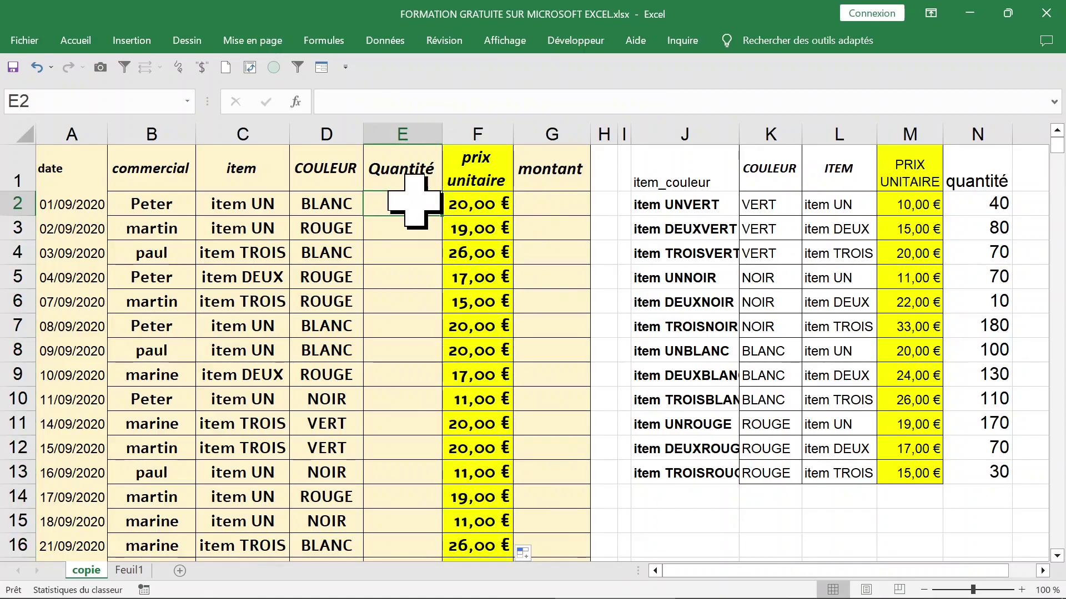
Start a RECHERCHEV in E2 with C2&D2 as the lookup value
type("=rec")
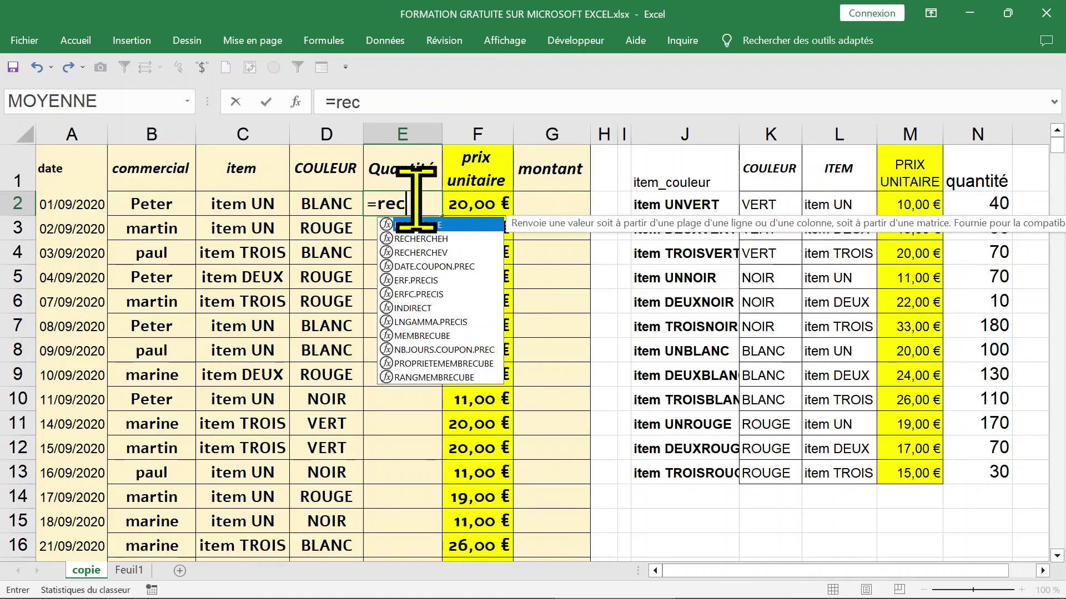
type("h")
left_click(417, 253)
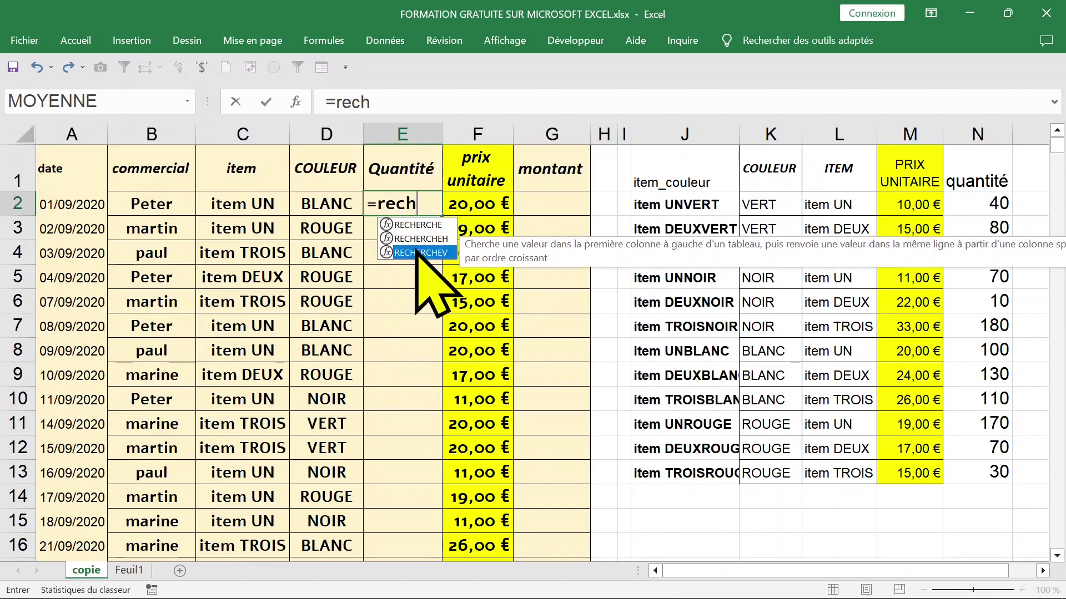
double_click(417, 252)
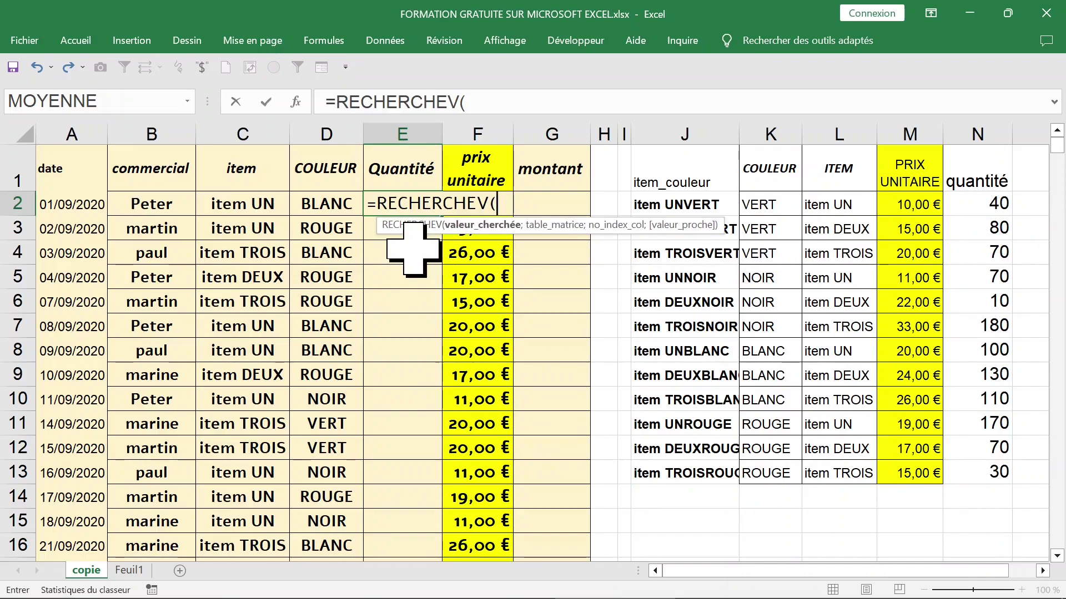
key("ctrl+a")
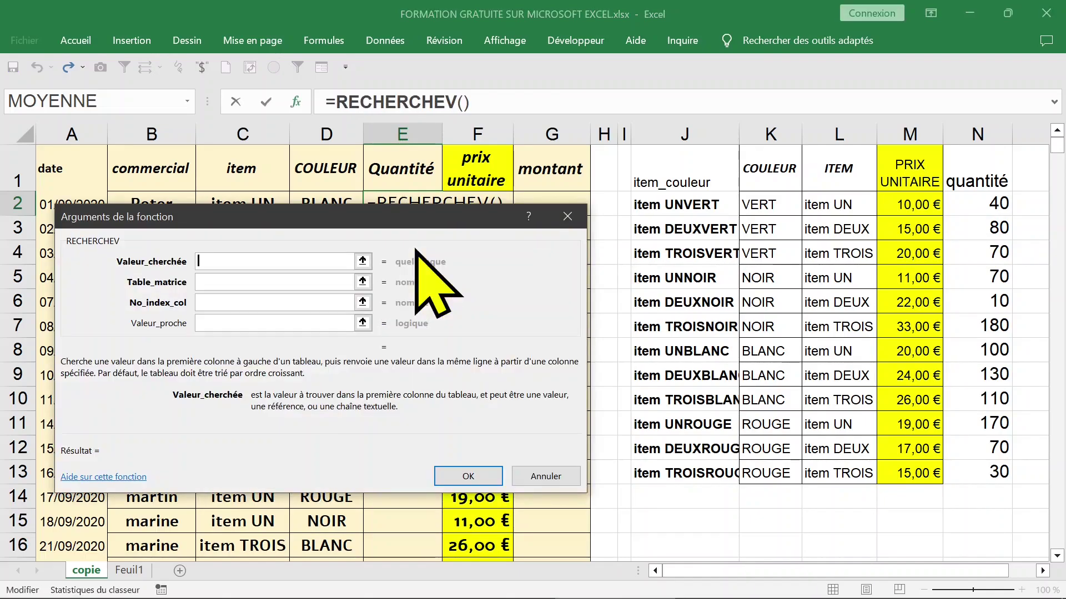
left_click_drag(367, 215, 611, 297)
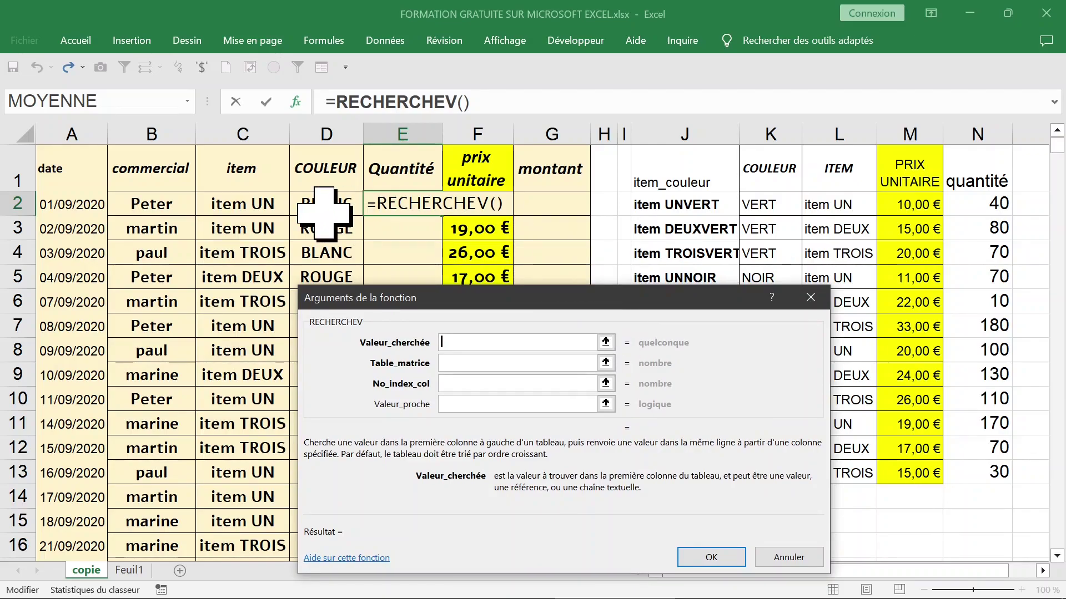
left_click(251, 206)
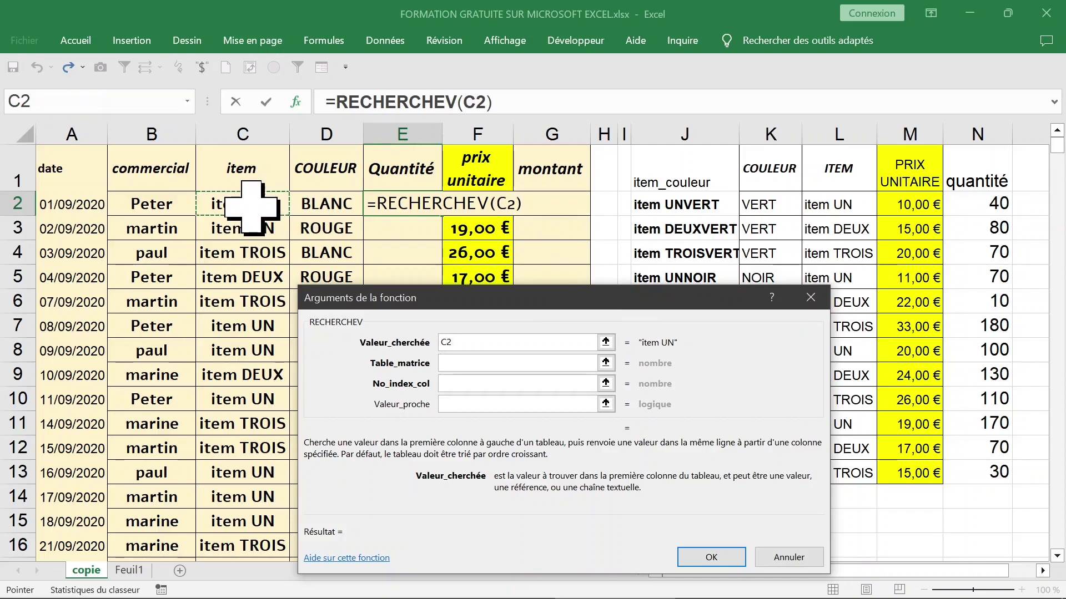
type("&")
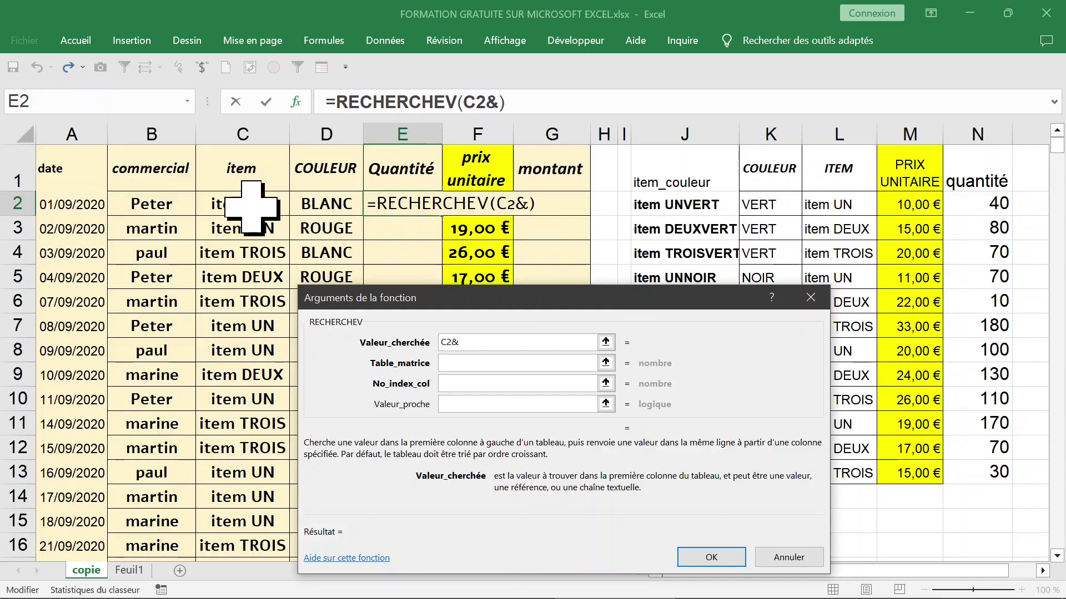
left_click(324, 206)
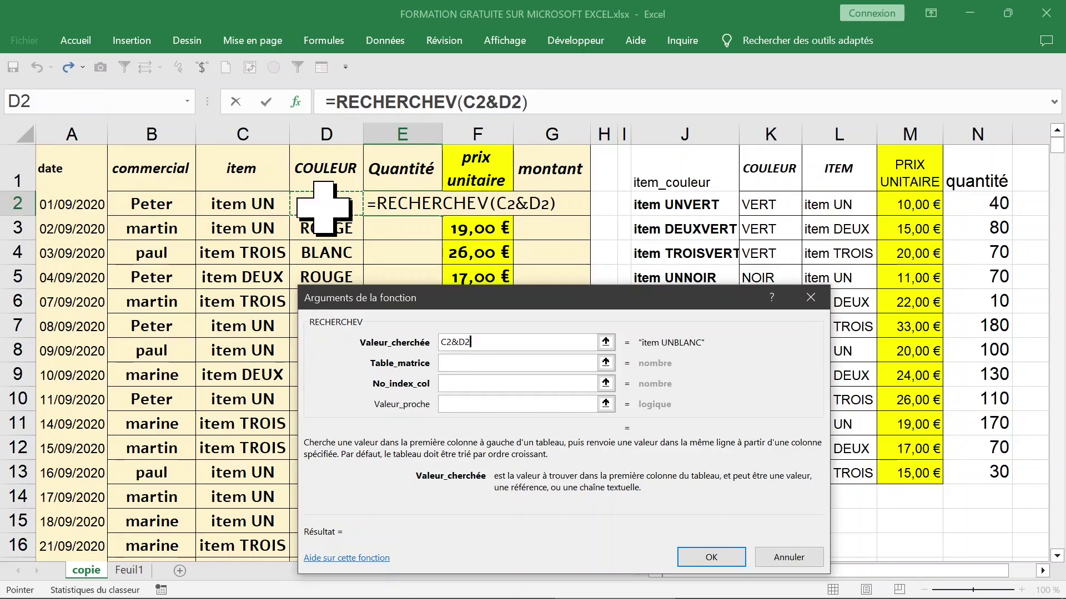
Set the table to $J$1:$N$13, column 5 and exact match 0, returning quantity 100
key("Tab")
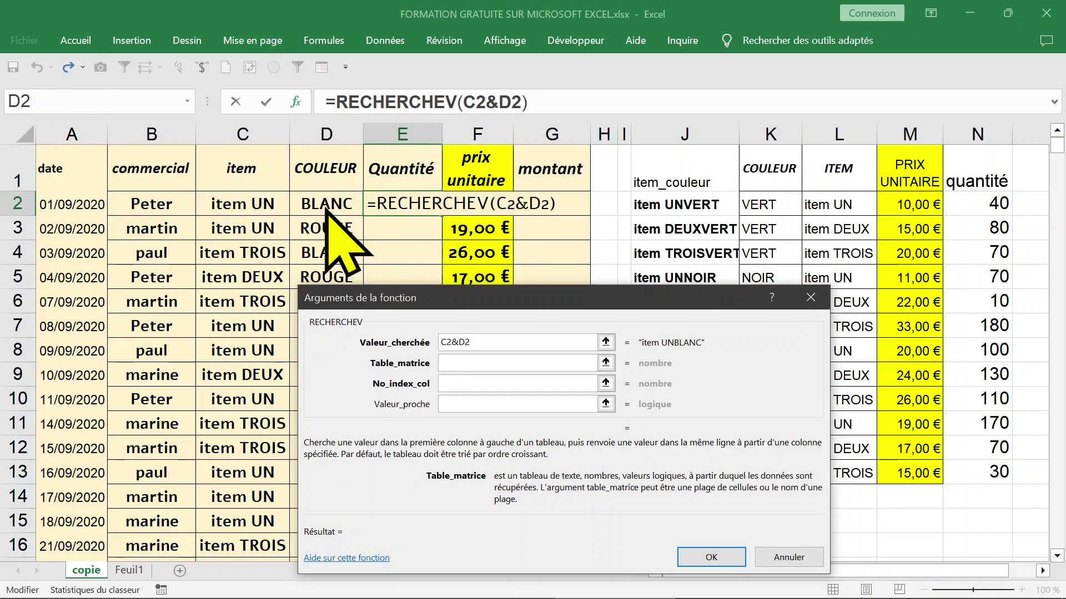
left_click(683, 175)
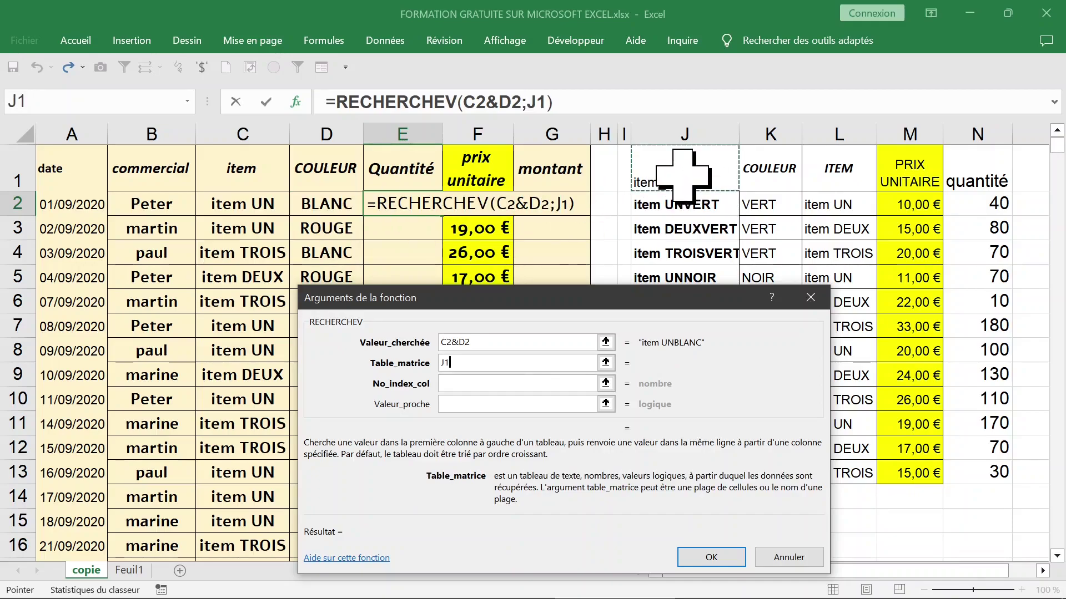
left_click_drag(682, 175, 982, 476)
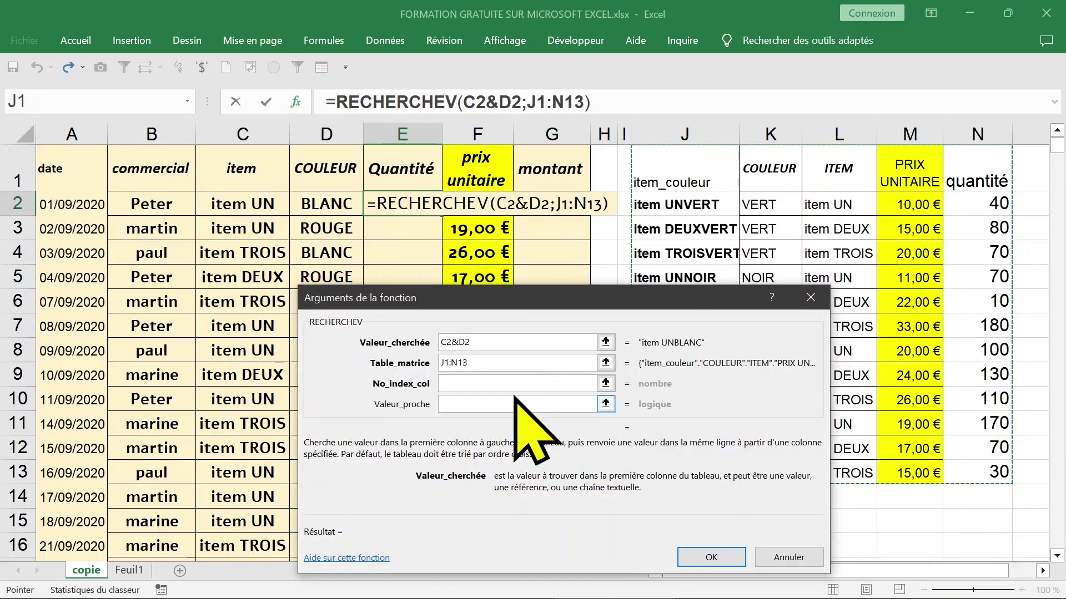
key("F4")
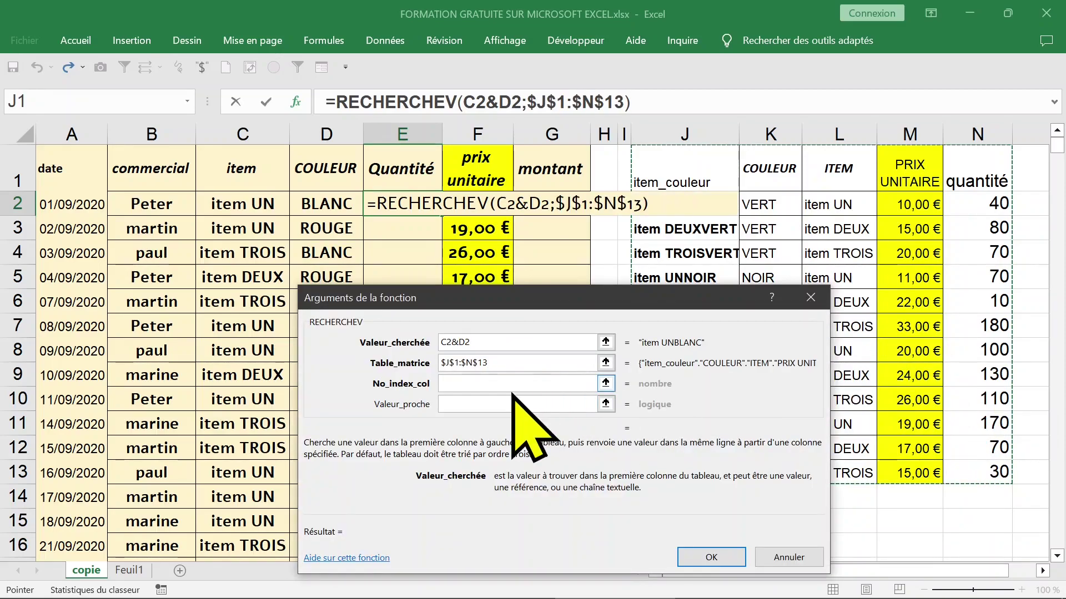
left_click(472, 383)
type("5")
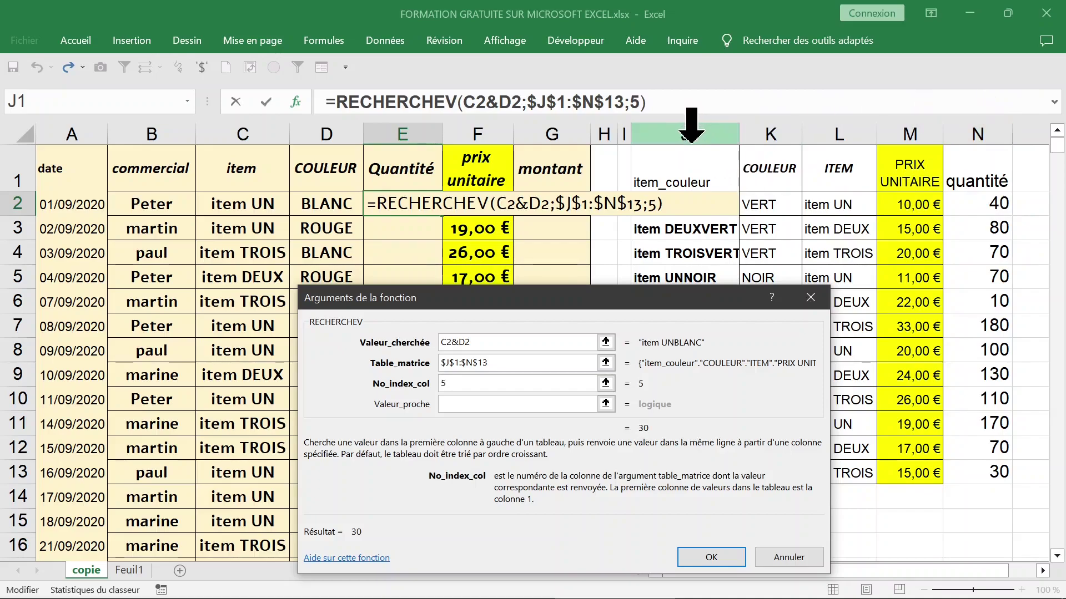
left_click(502, 404)
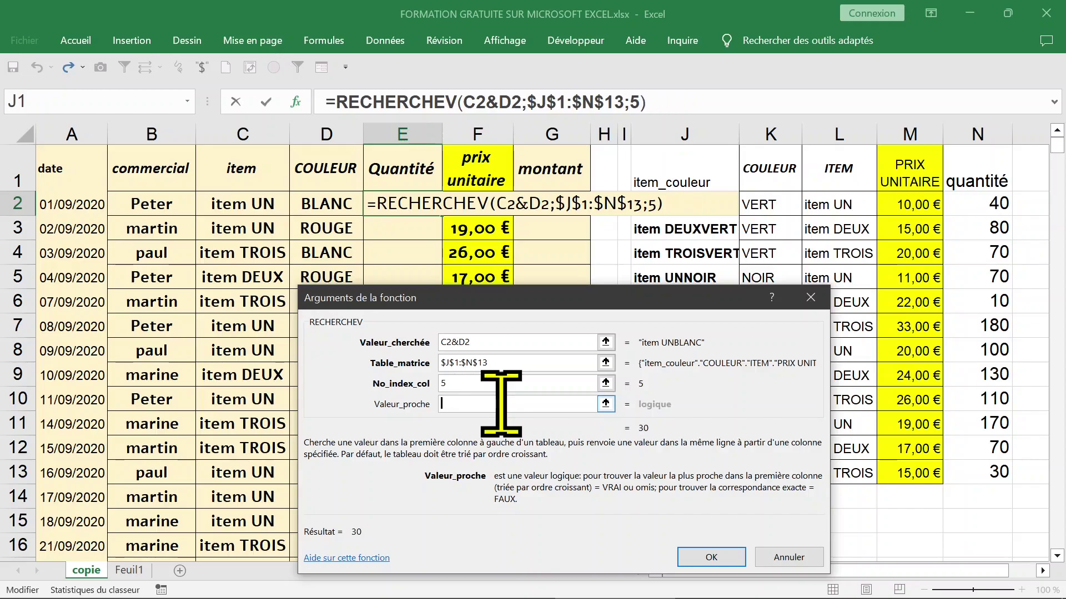
type("0")
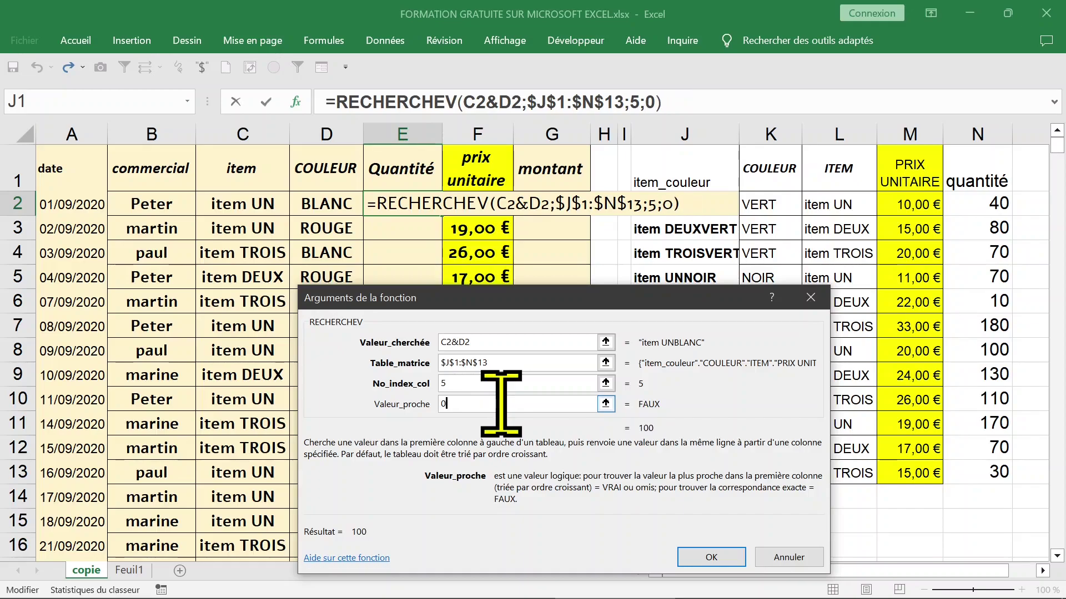
key("Return")
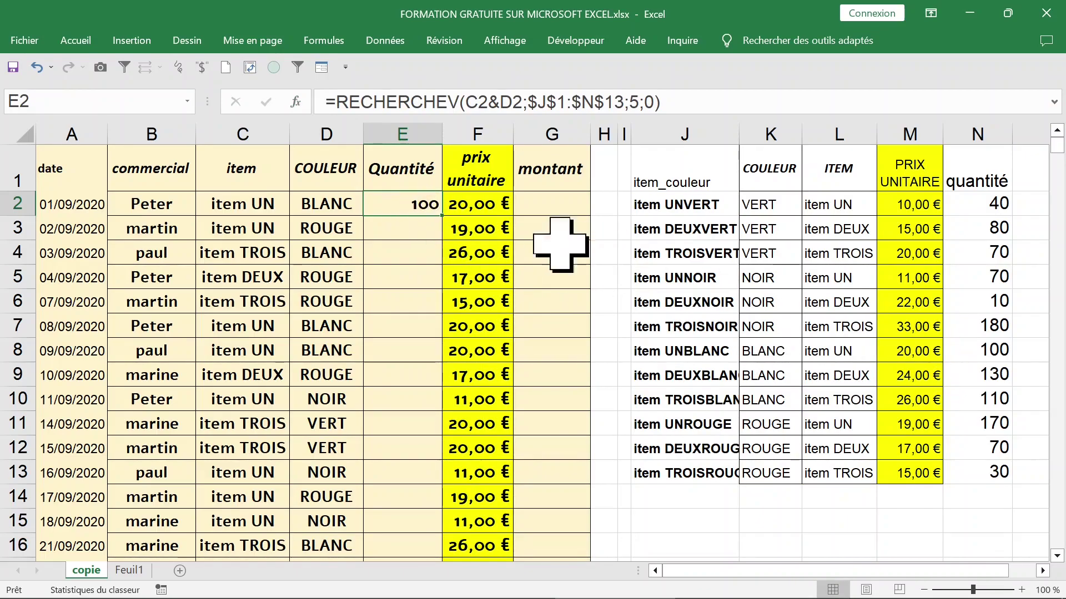
double_click(441, 215)
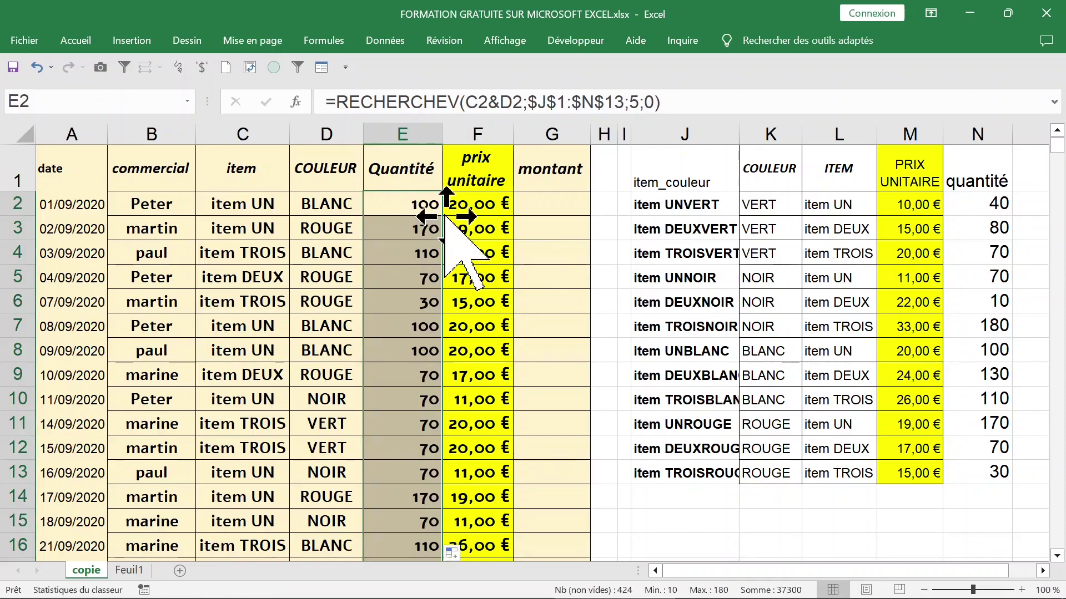
left_click(420, 230)
left_click(248, 230)
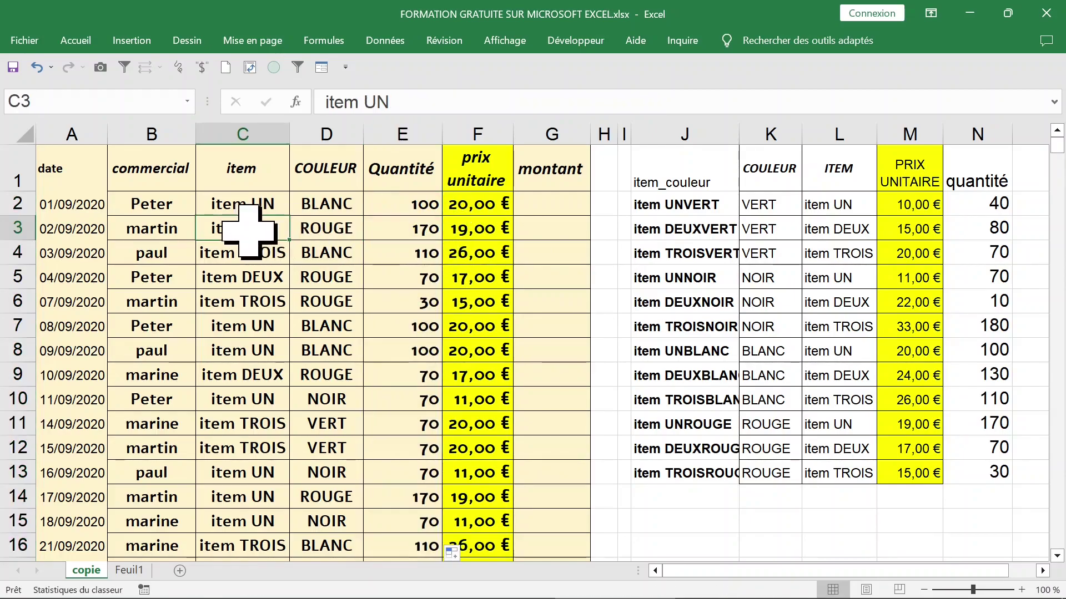
left_click_drag(248, 229, 327, 230)
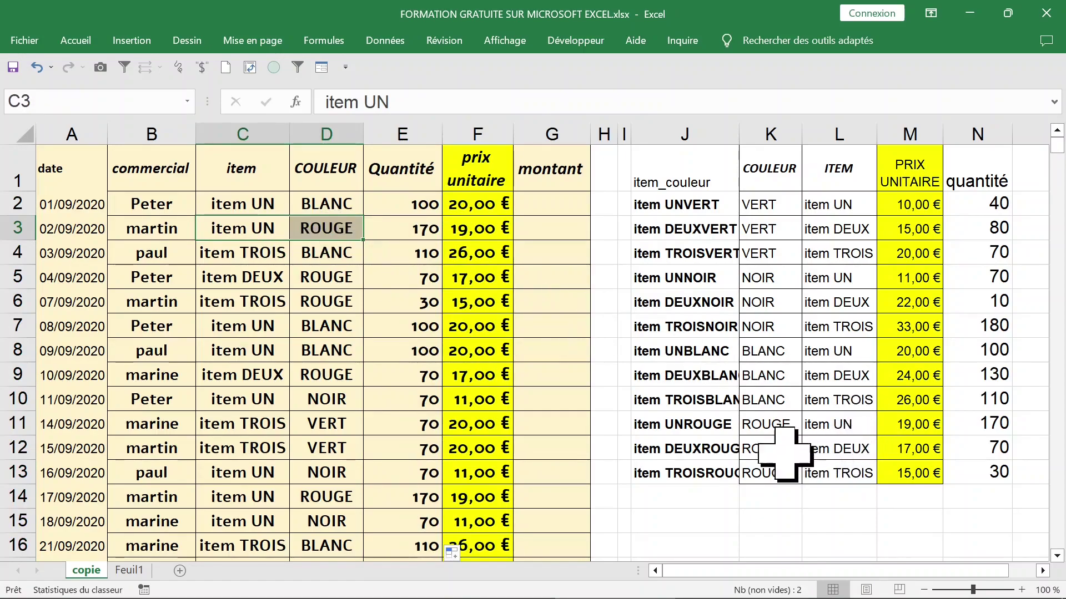
left_click(775, 425)
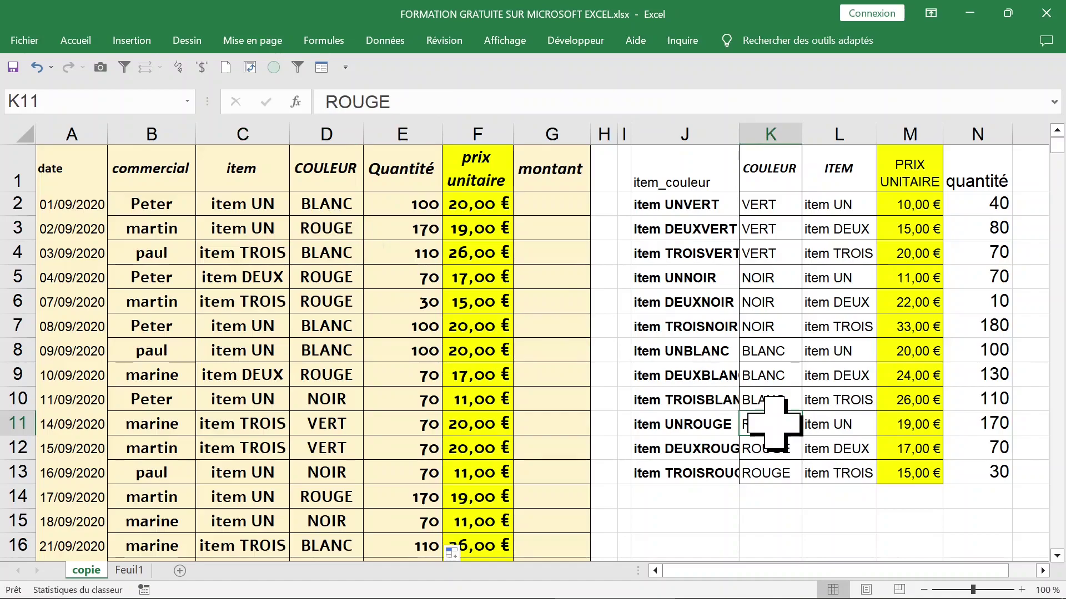
left_click_drag(774, 424, 830, 425)
left_click(993, 425)
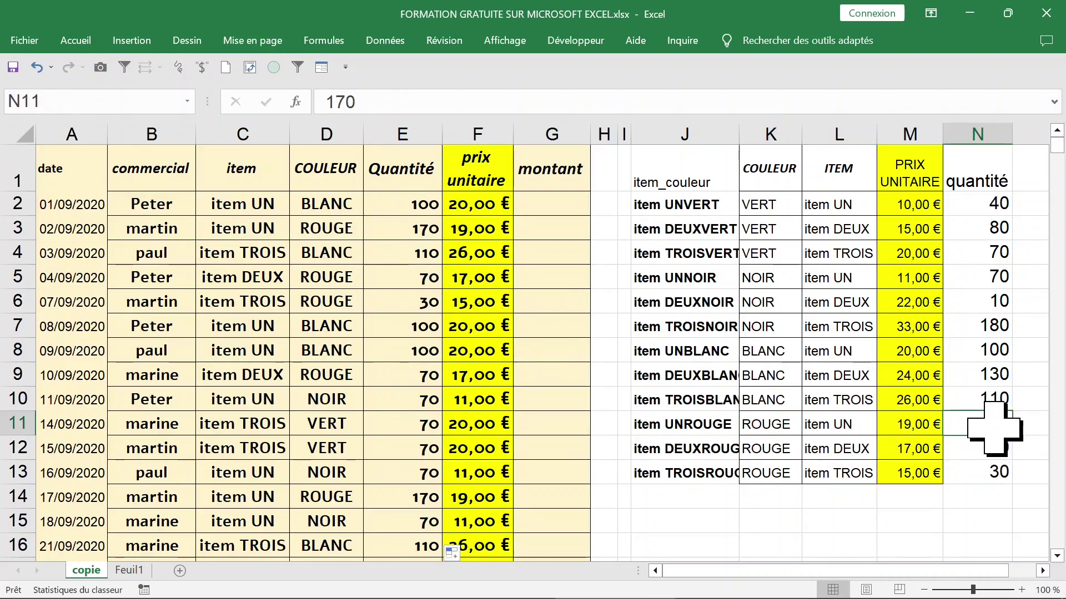
left_click(413, 300)
left_click(415, 227)
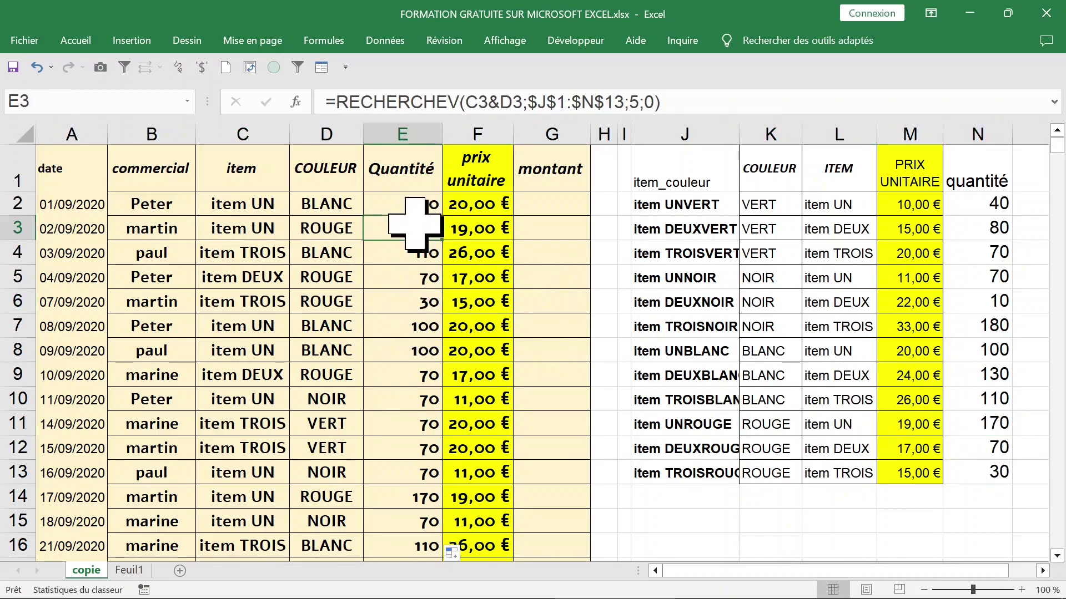
left_click(483, 227)
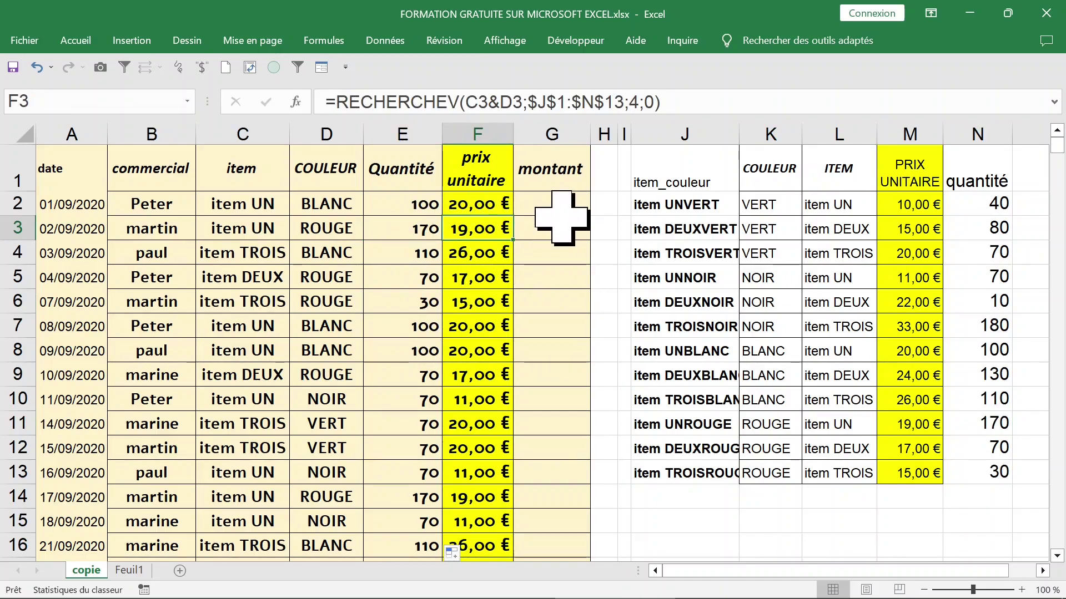
left_click(409, 208)
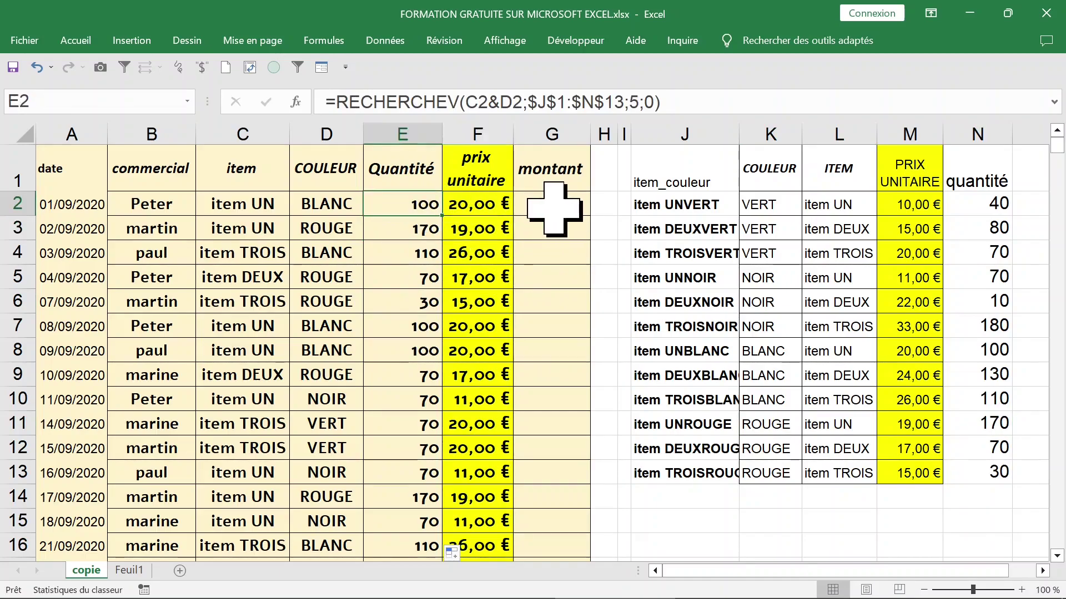
left_click(554, 208)
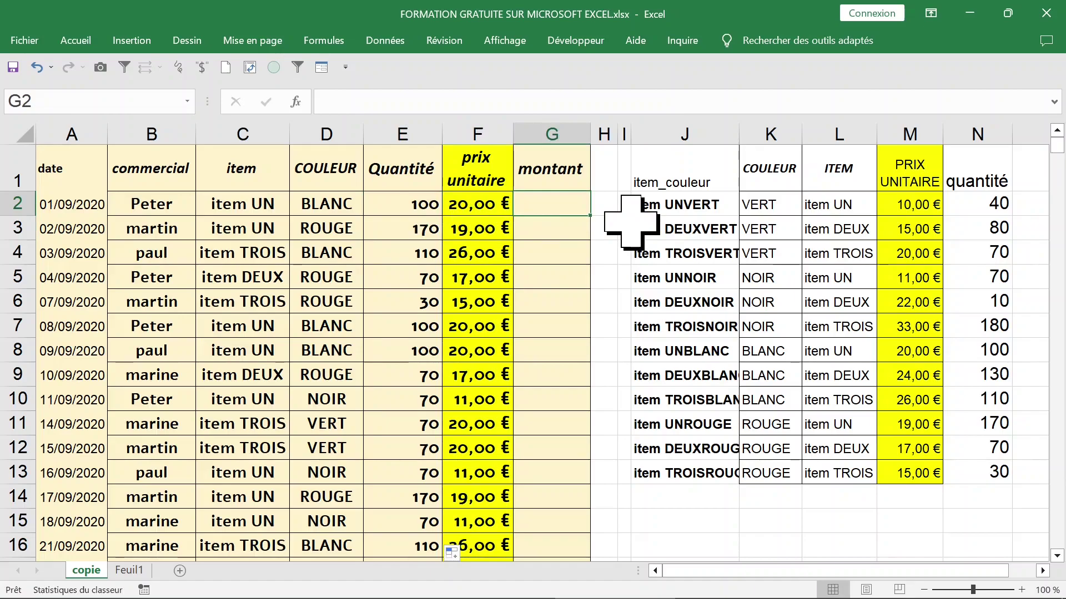
Enter =E2*F2 in G2 and fill it down column G, giving 2 000,00 € in G2
type("=")
left_click(394, 205)
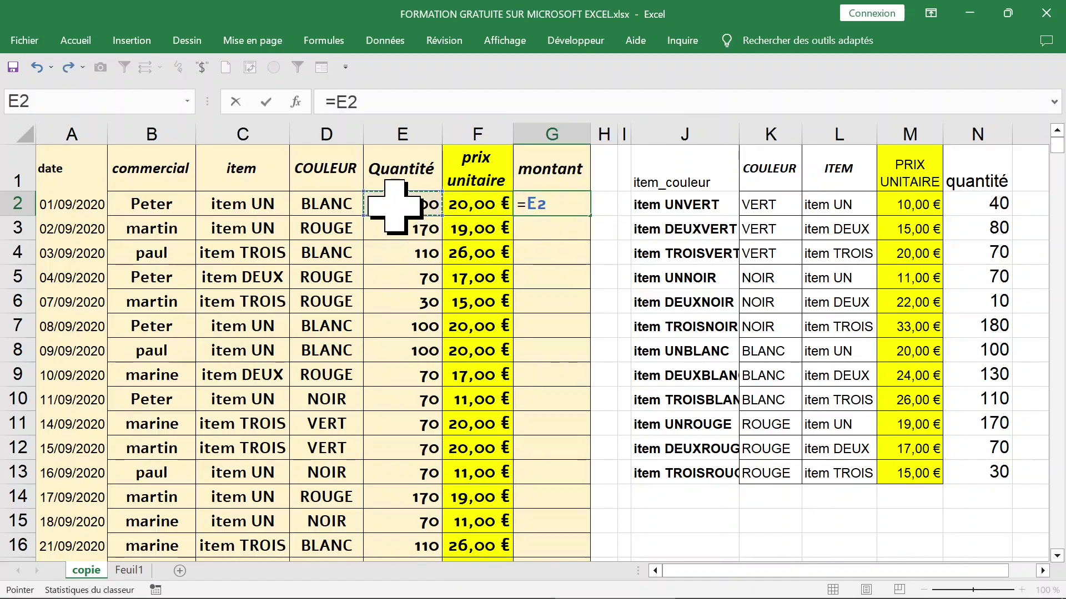
left_click(471, 207)
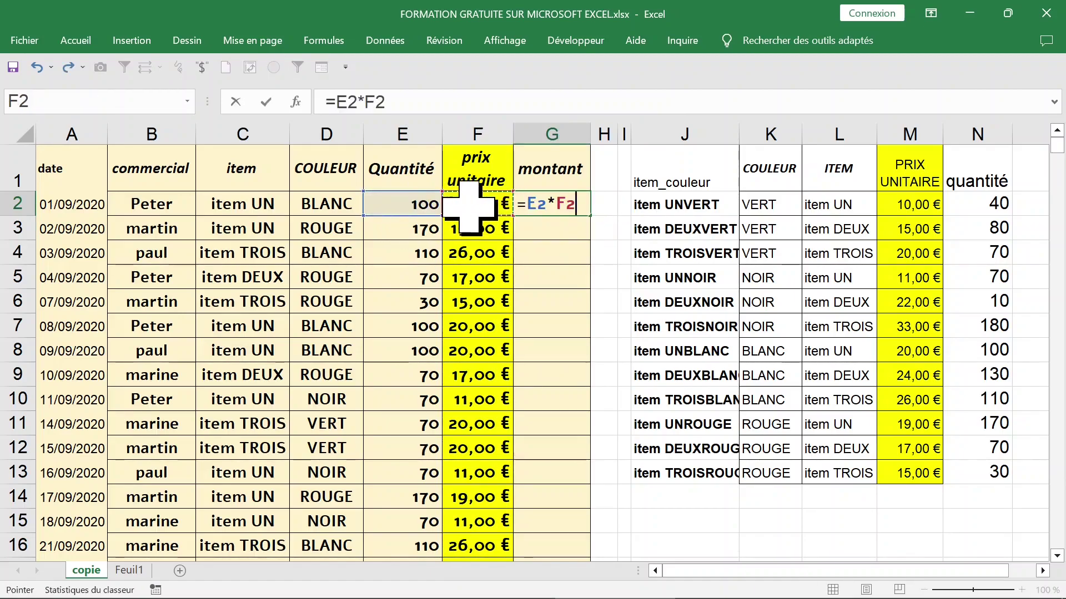
key("Return")
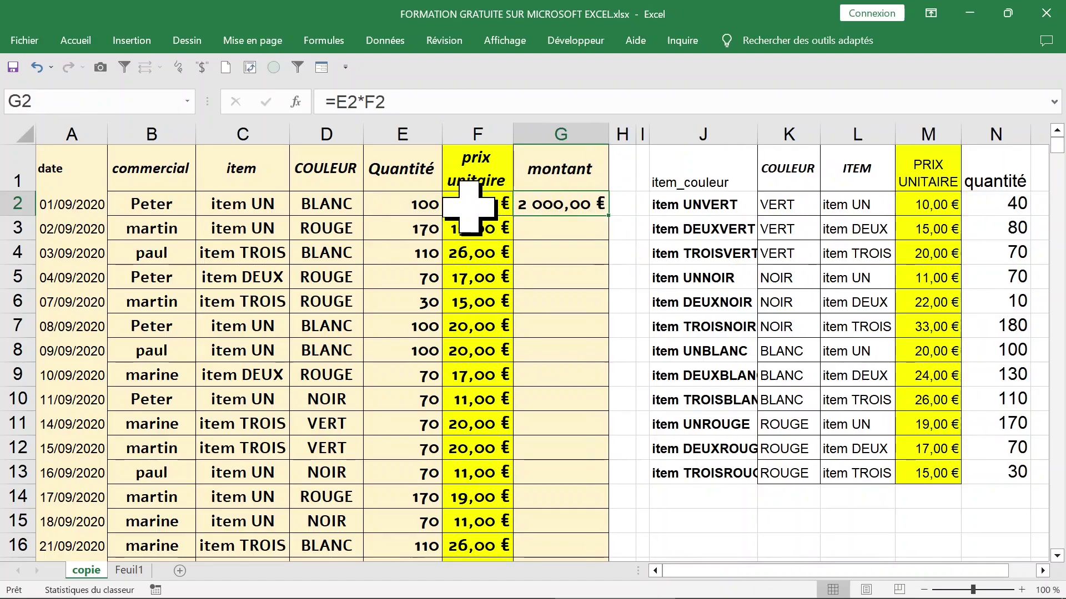
double_click(608, 216)
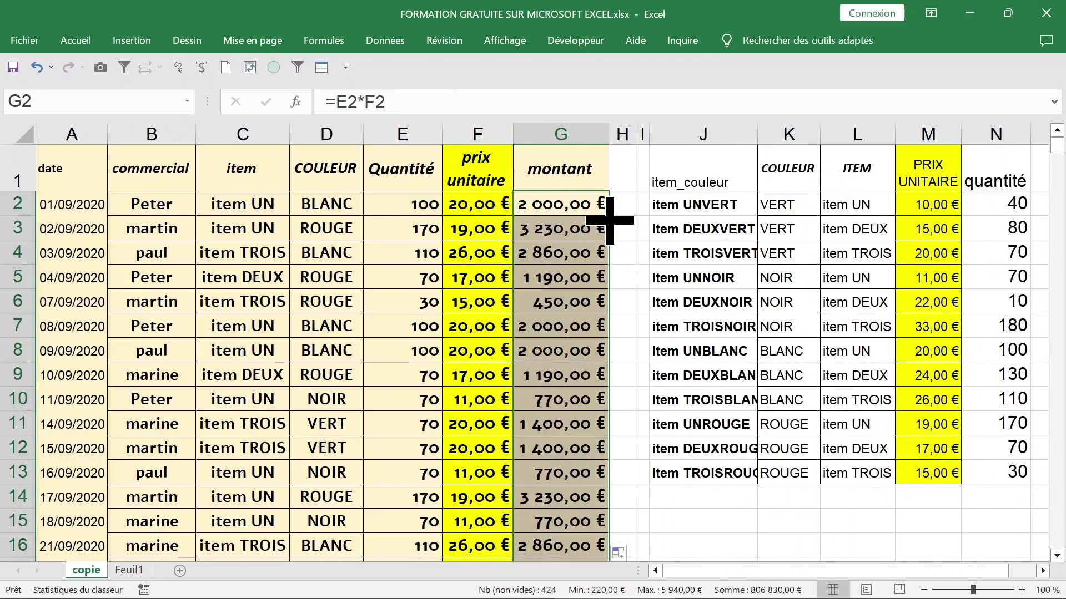
Format the montant amounts in column G as Arial, size 14
left_click(76, 40)
left_click(244, 72)
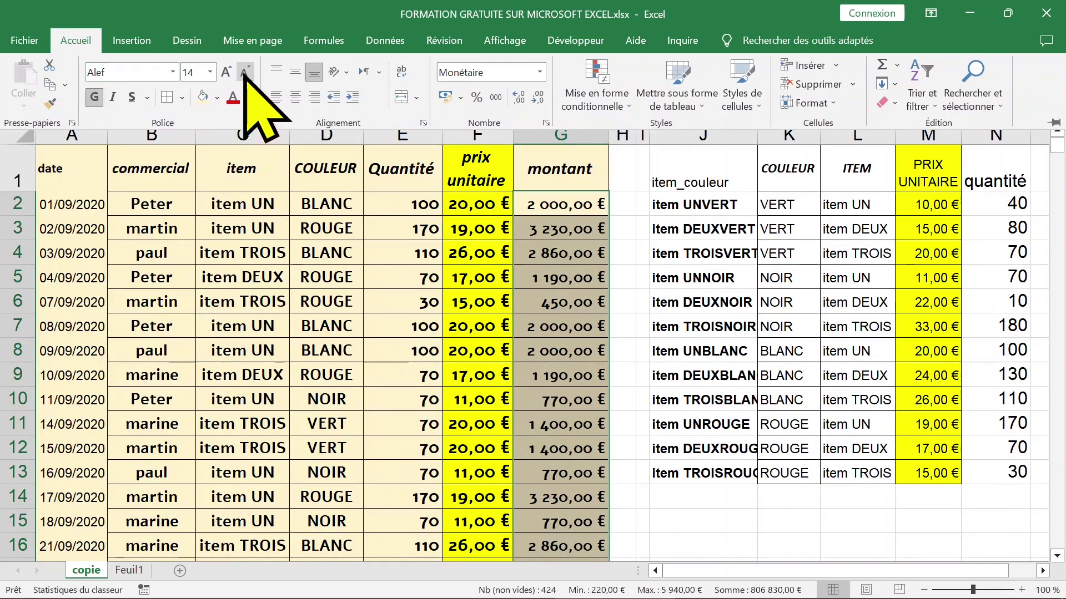
left_click(245, 72)
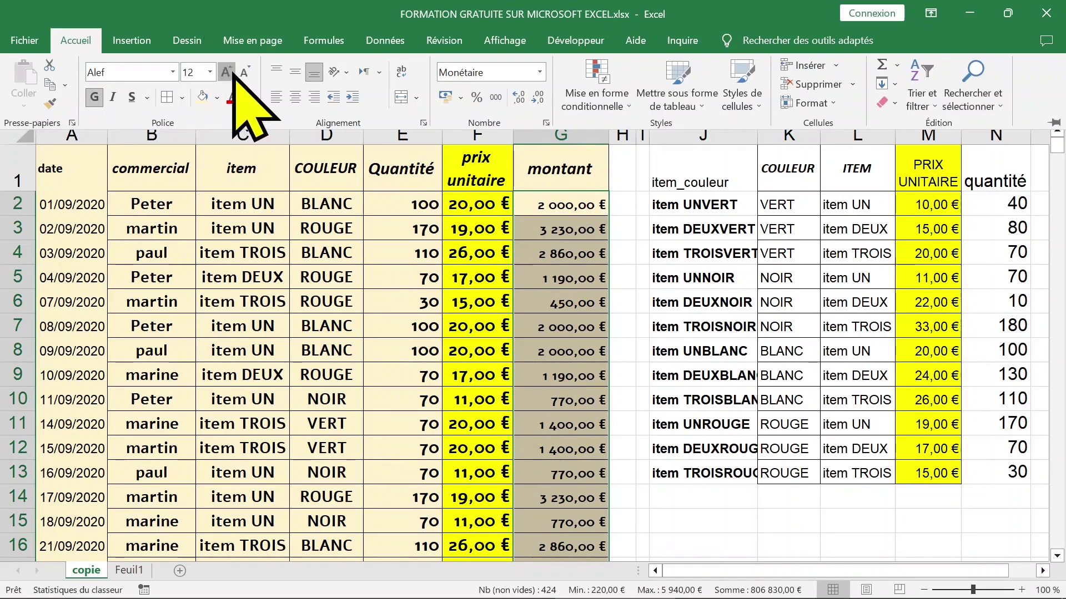
left_click(226, 72)
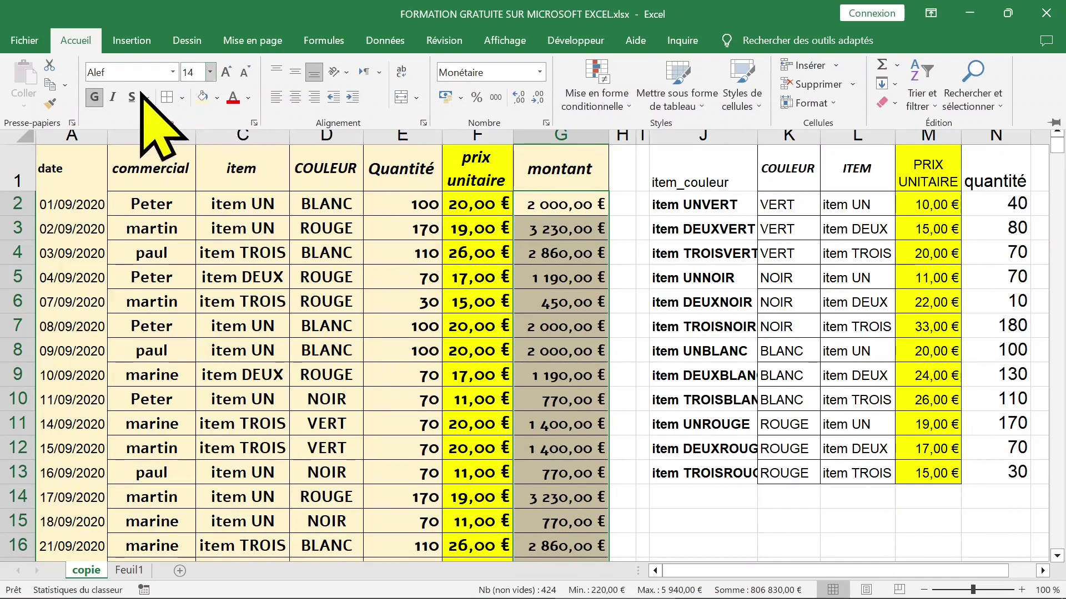
left_click(172, 72)
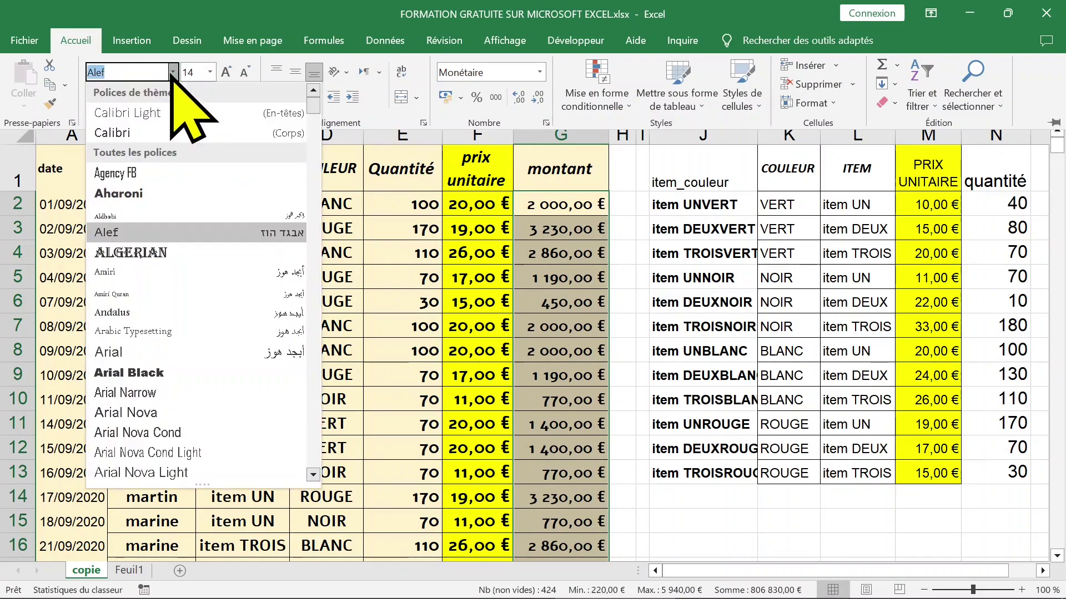
left_click(136, 358)
key("ctrl+F1")
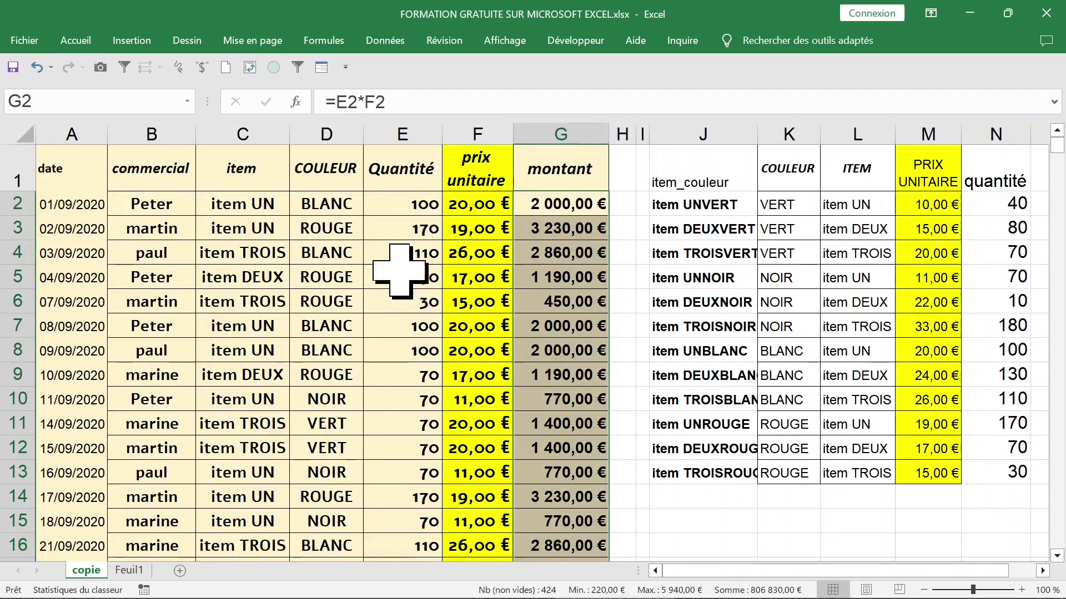
left_click(420, 261)
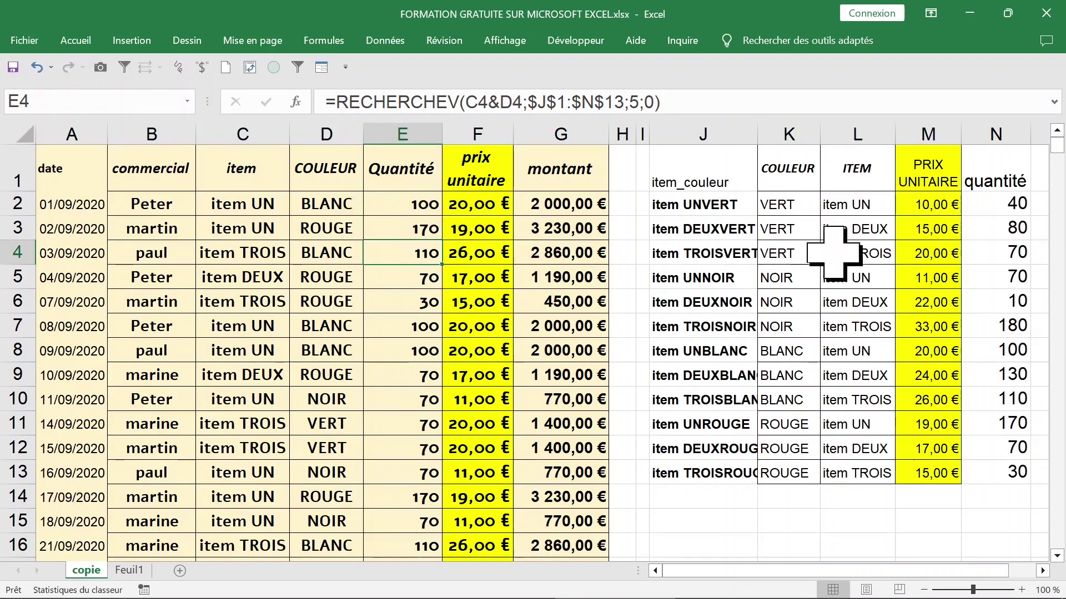
Compare the first source row's price, colour and item with the first sale's item and colour
left_click(932, 206)
left_click_drag(800, 204, 864, 204)
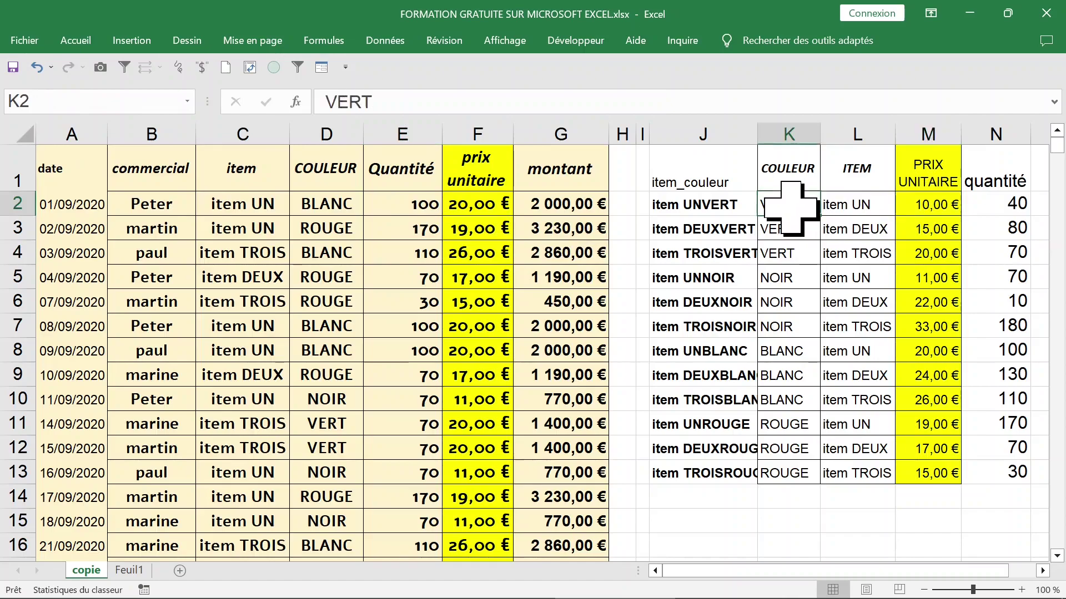
left_click(929, 211)
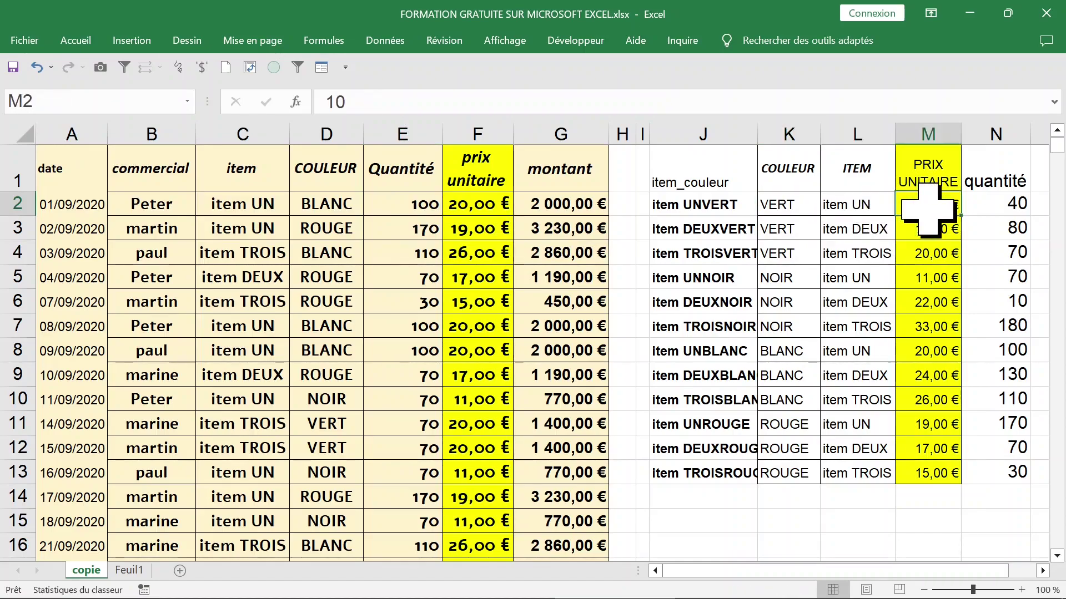
left_click(251, 210)
left_click(330, 208)
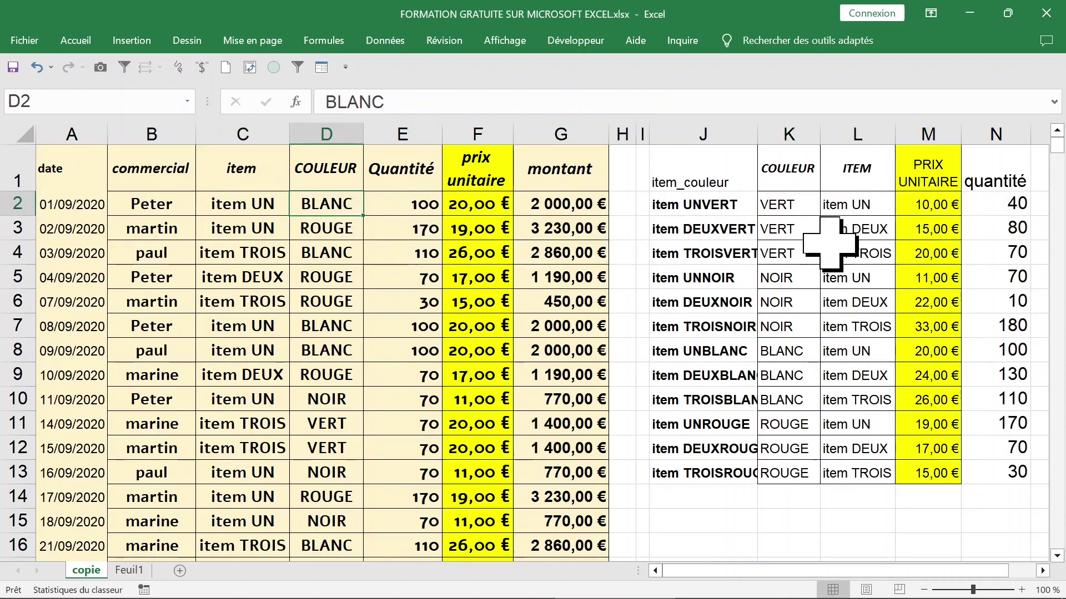
Change the item UNBLANC unit price in M8 from 20 to 24
left_click_drag(788, 350, 921, 347)
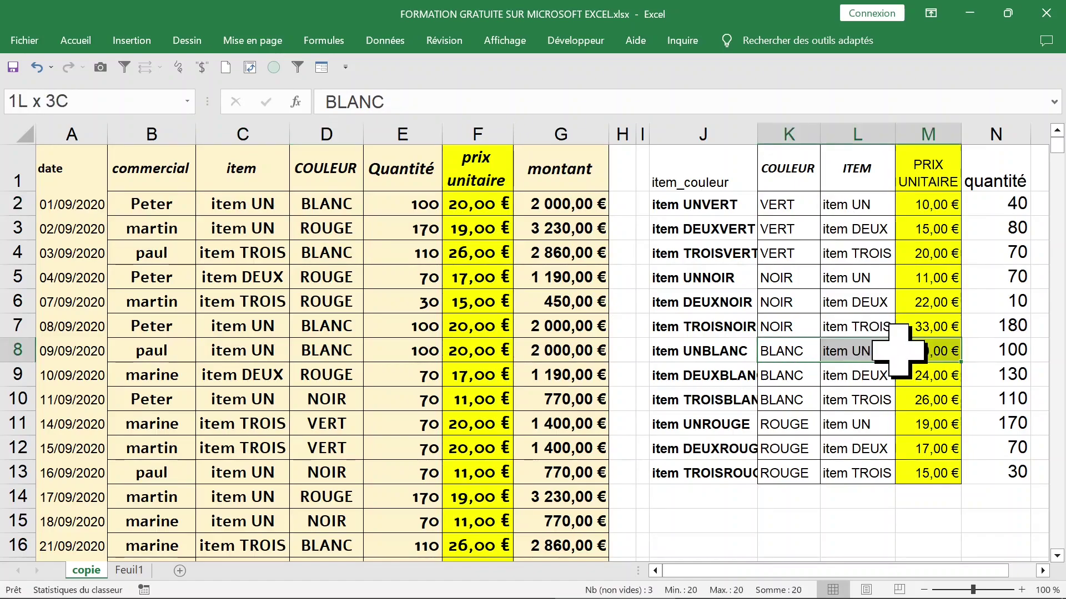
left_click(924, 349)
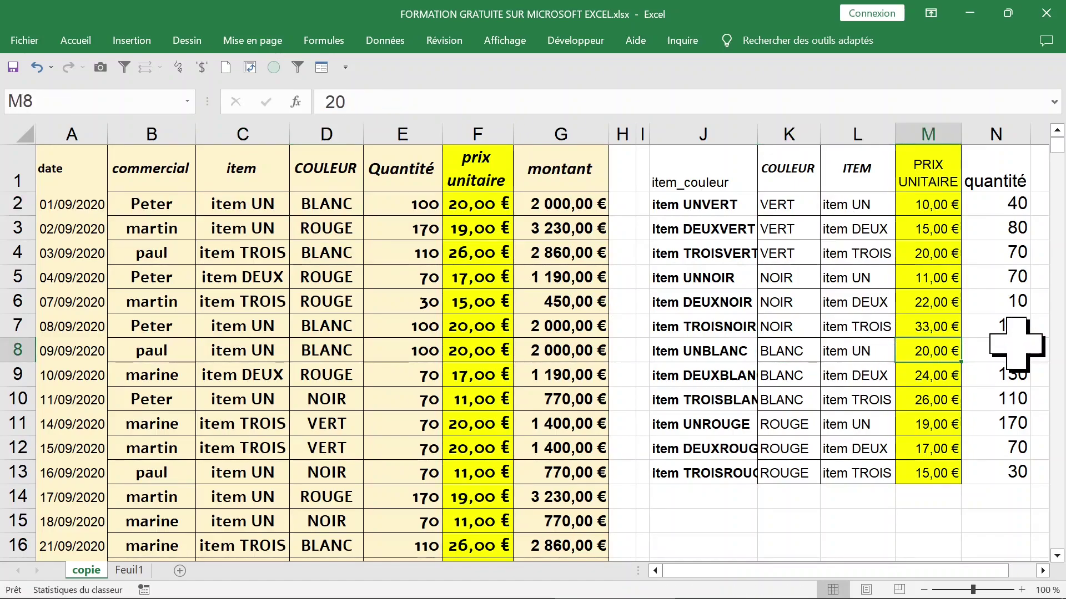
type("24")
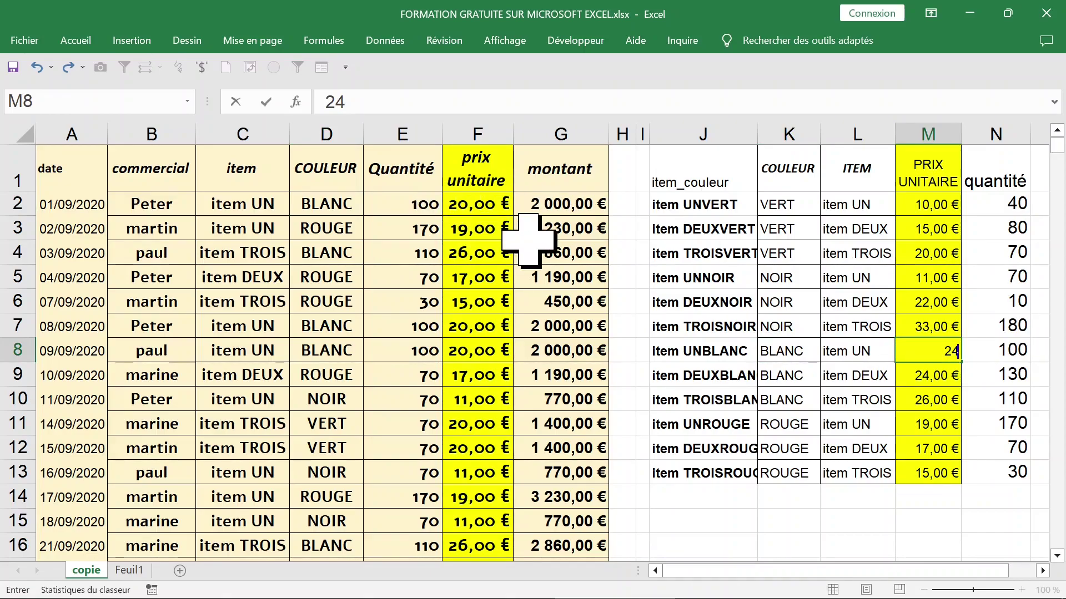
key("Return")
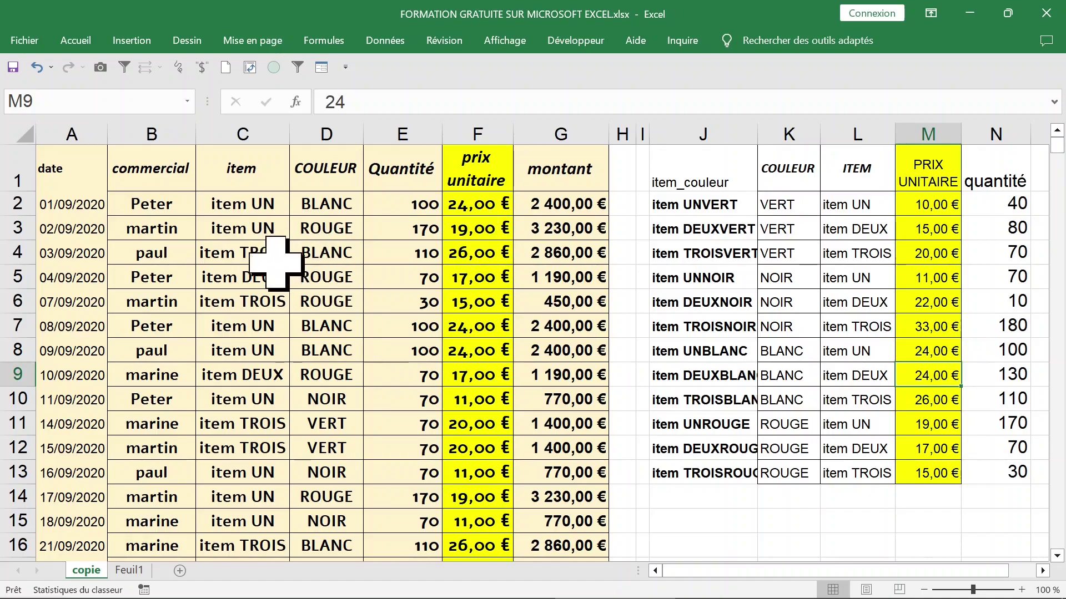
left_click_drag(262, 254, 344, 259)
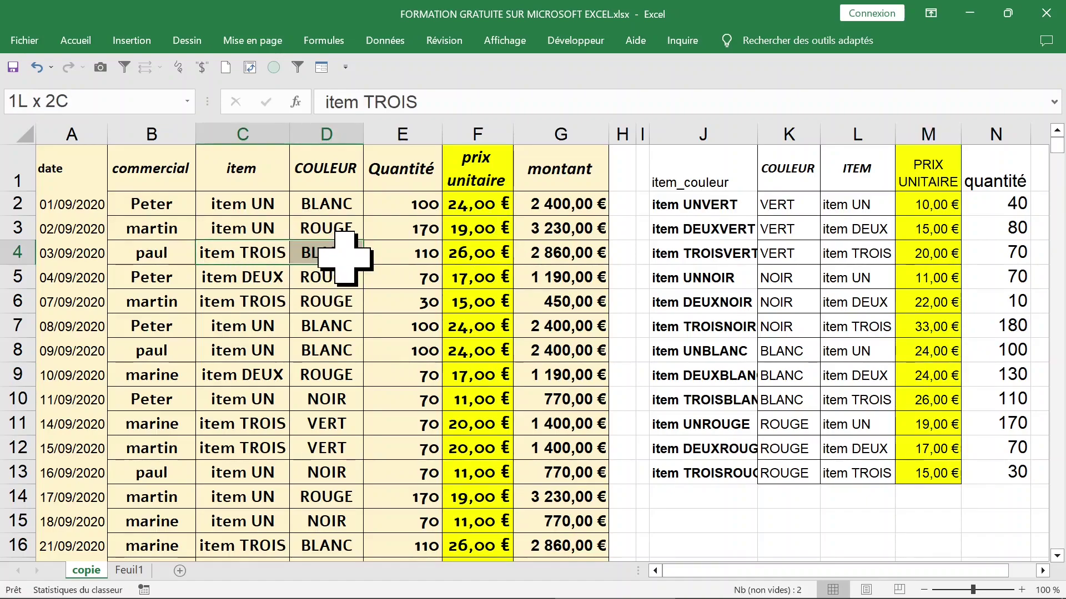
Change TROIS BLANC's source quantity in N10 from 110 to 200, so its sales show 5 200,00 €
left_click(415, 254)
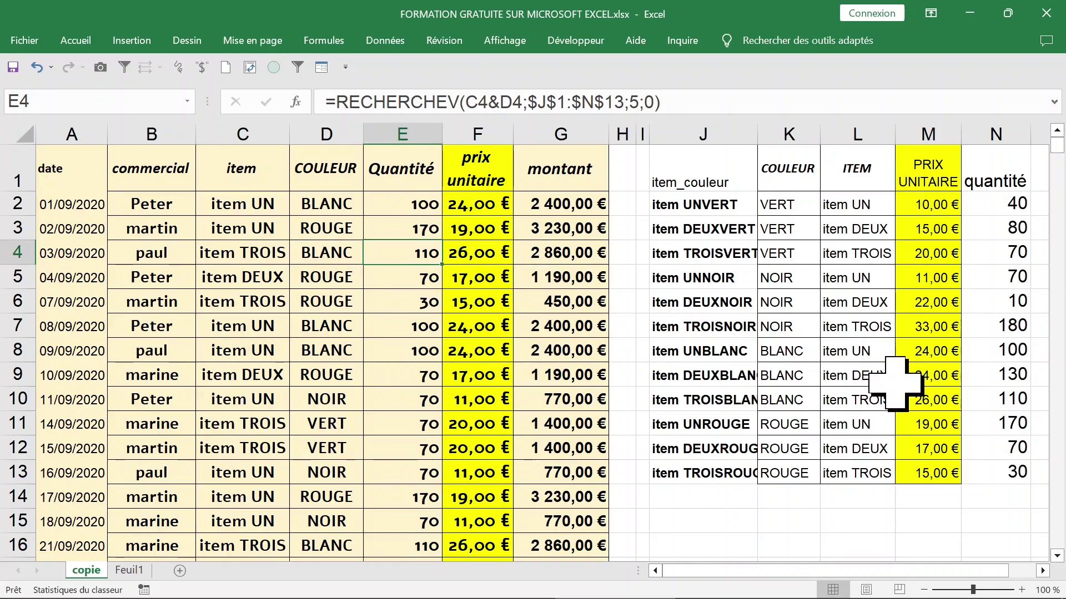
left_click_drag(800, 401, 833, 401)
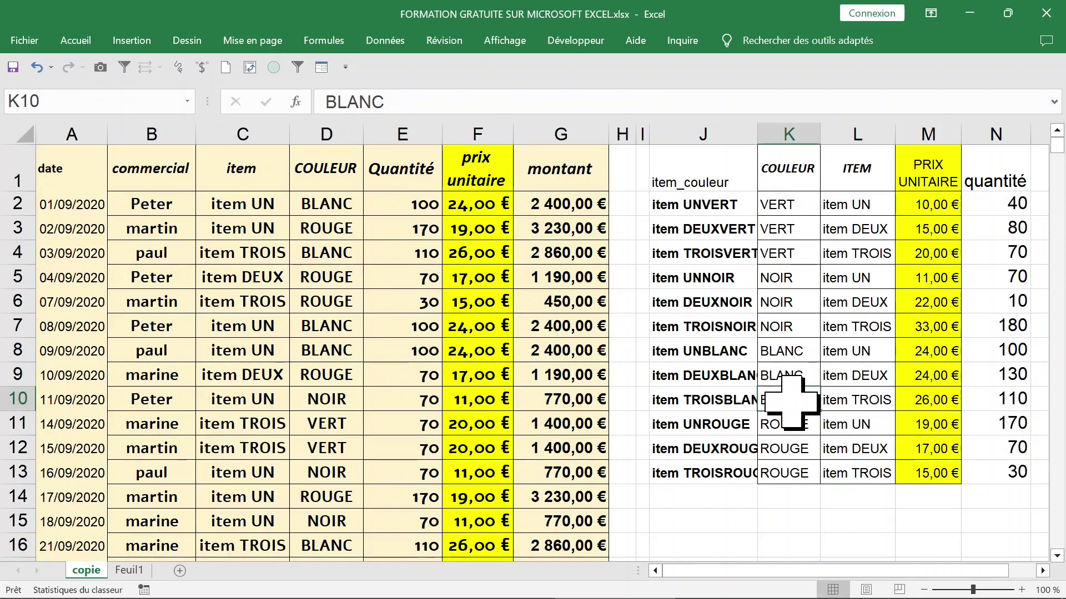
left_click(1021, 401)
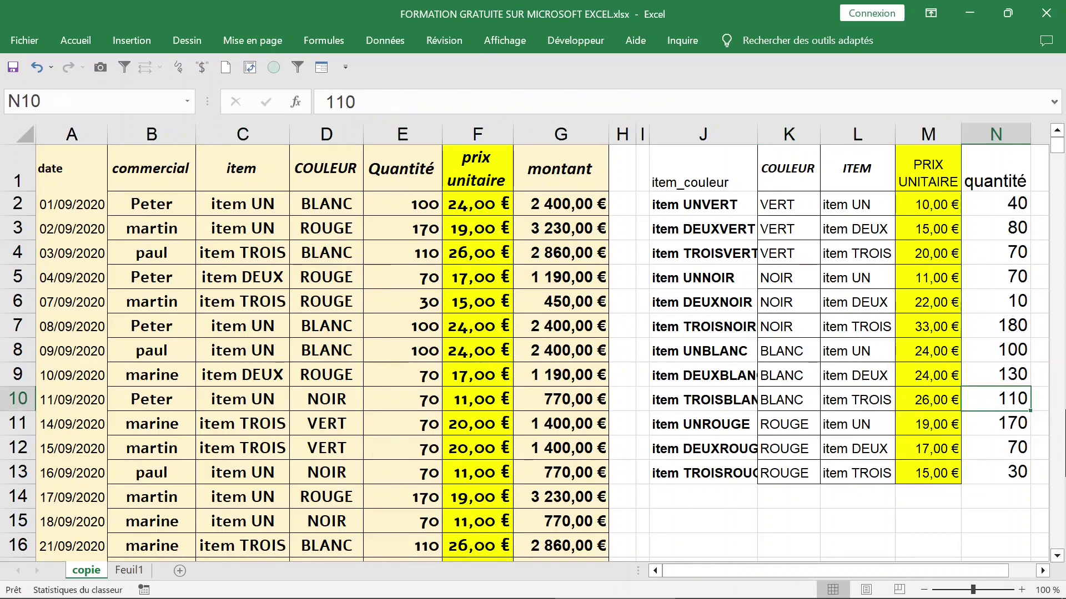
type("200")
key("Return")
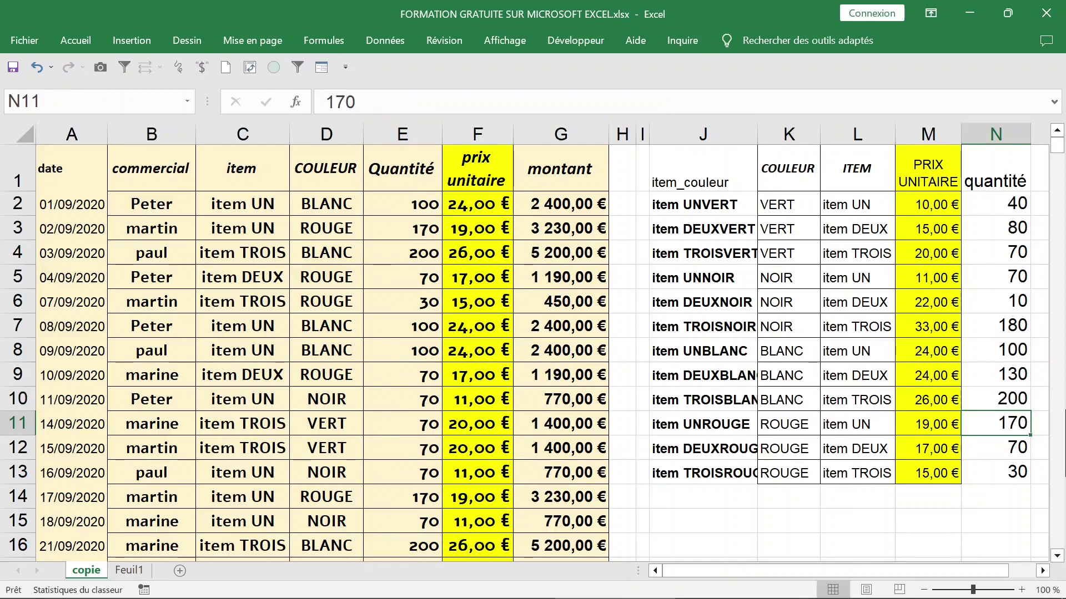